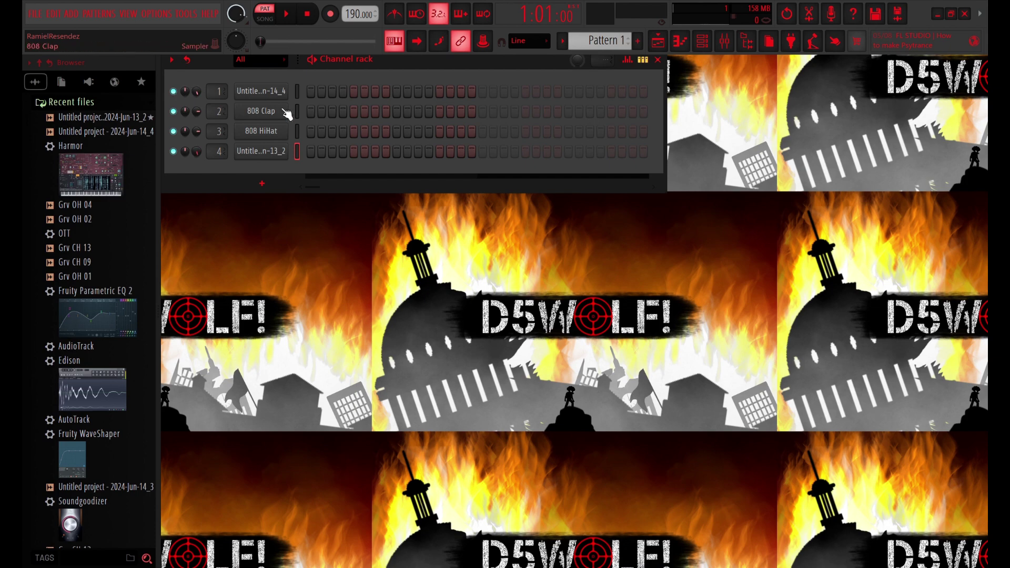
Activate step 1 on the first channel and step 9 on the fourth channel.
click(397, 151)
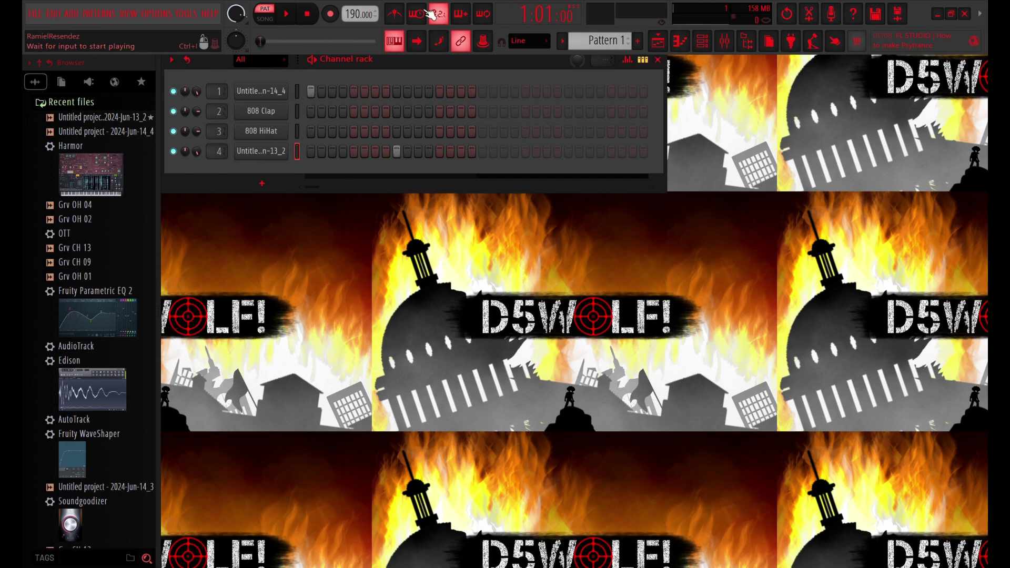
Audition the Grv CH and Grv OH samples in the Drums Hats folder of the browser.
click(150, 102)
click(23, 222)
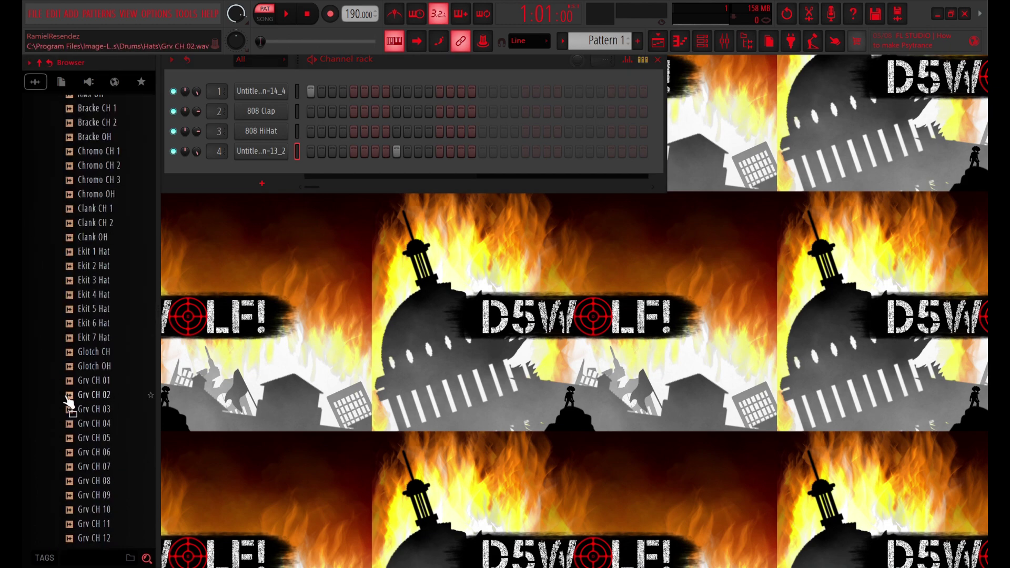
click(87, 428)
click(90, 440)
drag(24, 292, 84, 248)
scroll(86, 247, up, 1)
click(104, 240)
click(114, 285)
click(117, 298)
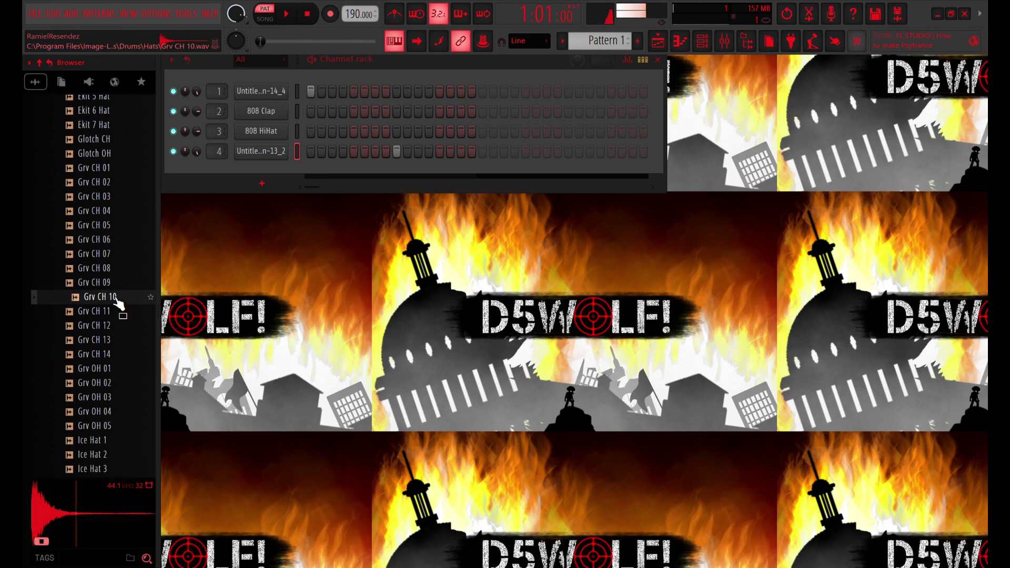
click(126, 341)
click(123, 314)
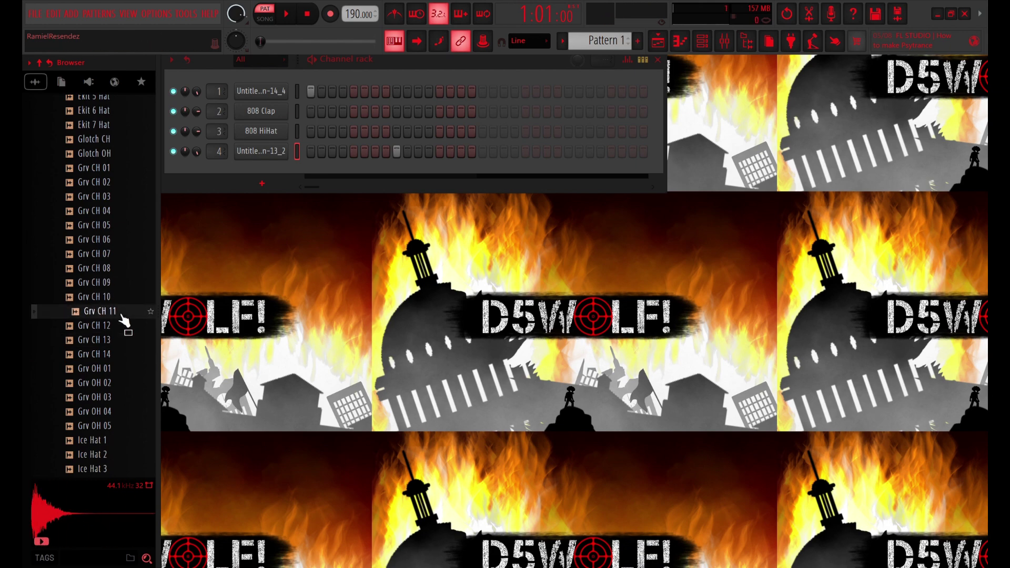
click(127, 356)
click(127, 370)
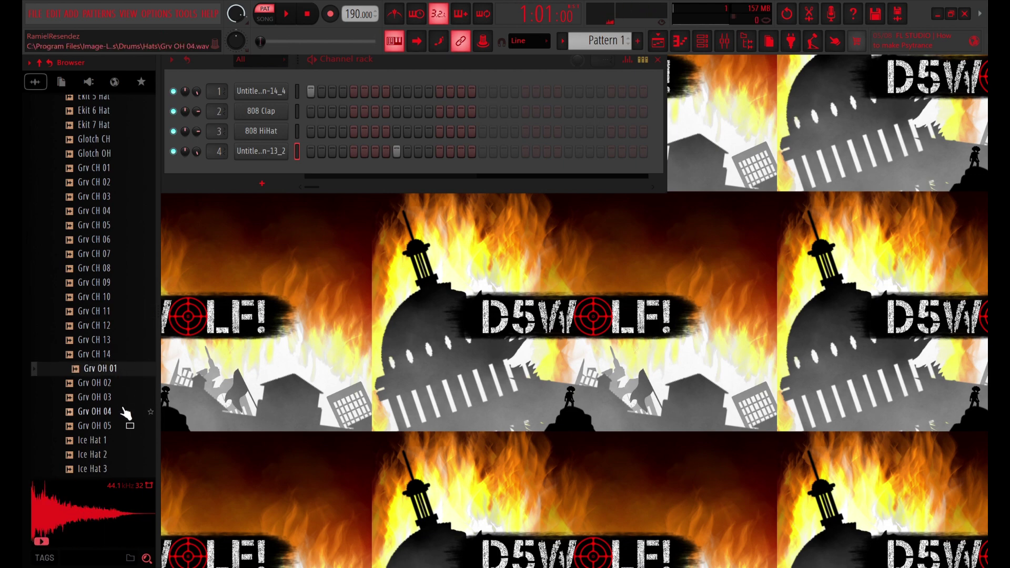
click(121, 427)
Replace the 808 Clap sample on channel 2 with Grv OH 04 and activate its steps 1 and 9.
drag(105, 412, 295, 112)
click(308, 115)
click(397, 111)
Open the Grv OH 04 sampler settings and enable its volume envelope.
click(284, 117)
click(285, 118)
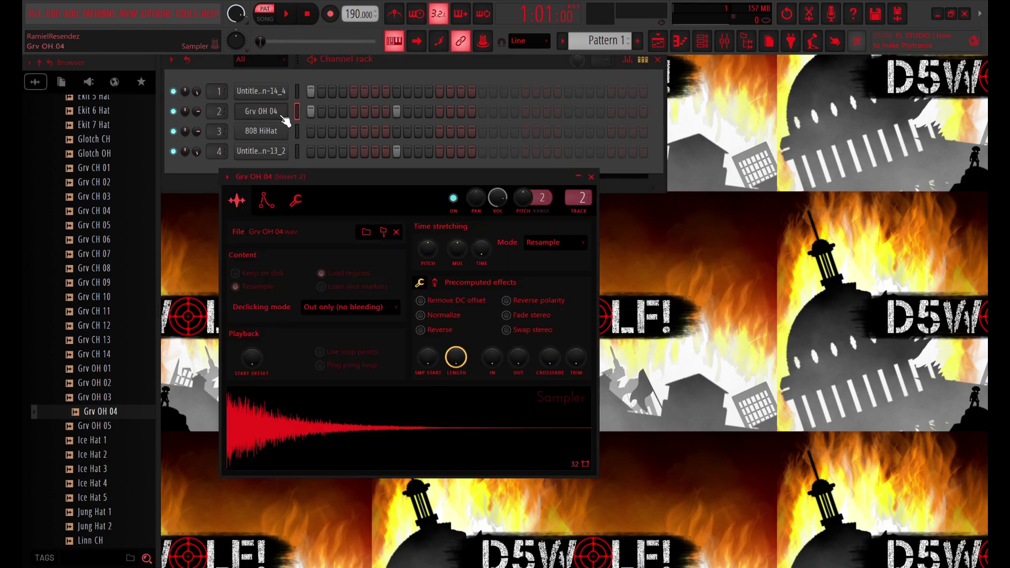
click(267, 200)
Replace the 808 HiHat sample with Grv OH 02, activate its steps 5 and 13, and play the pattern.
drag(100, 383, 354, 131)
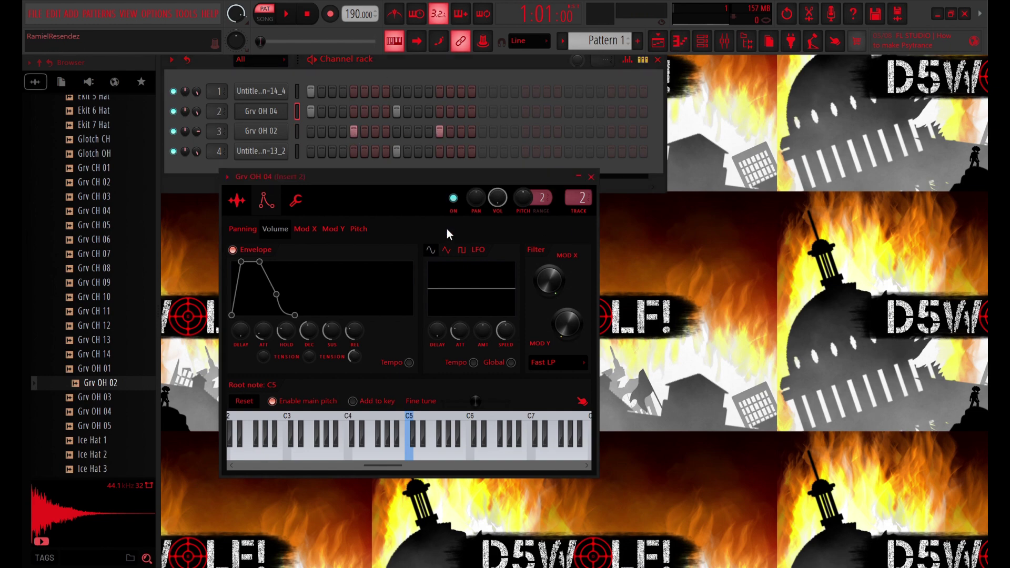
click(269, 111)
click(269, 112)
key(alt+F8)
key(space)
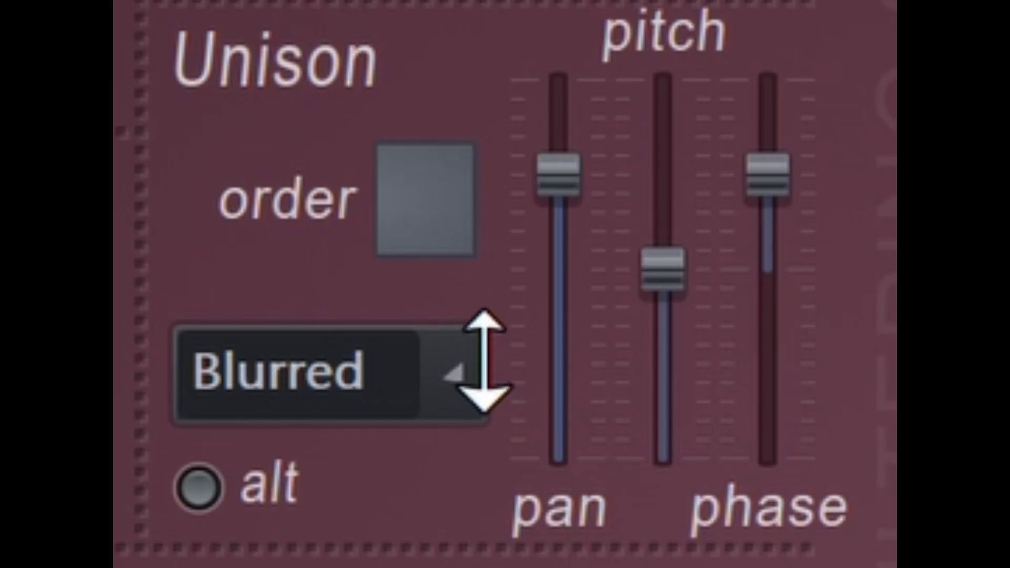
Set the synth's Unison order to 9, raise pan and phase to maximum, and lower the unison pitch.
drag(326, 205, 345, 184)
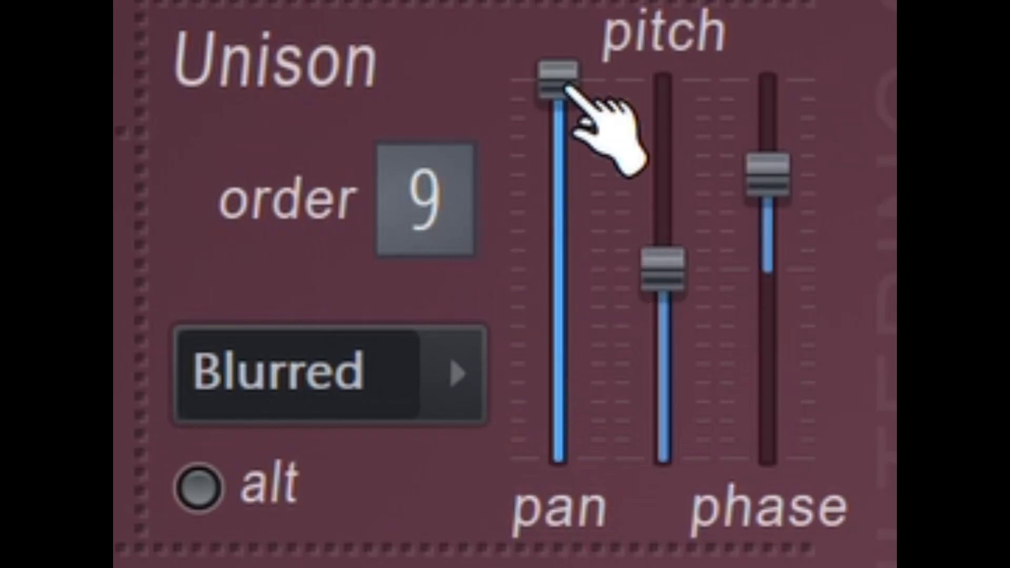
drag(758, 187, 767, 80)
mouse_move(653, 376)
mouse_down()
mouse_move(653, 509)
mouse_move(653, 387)
mouse_up()
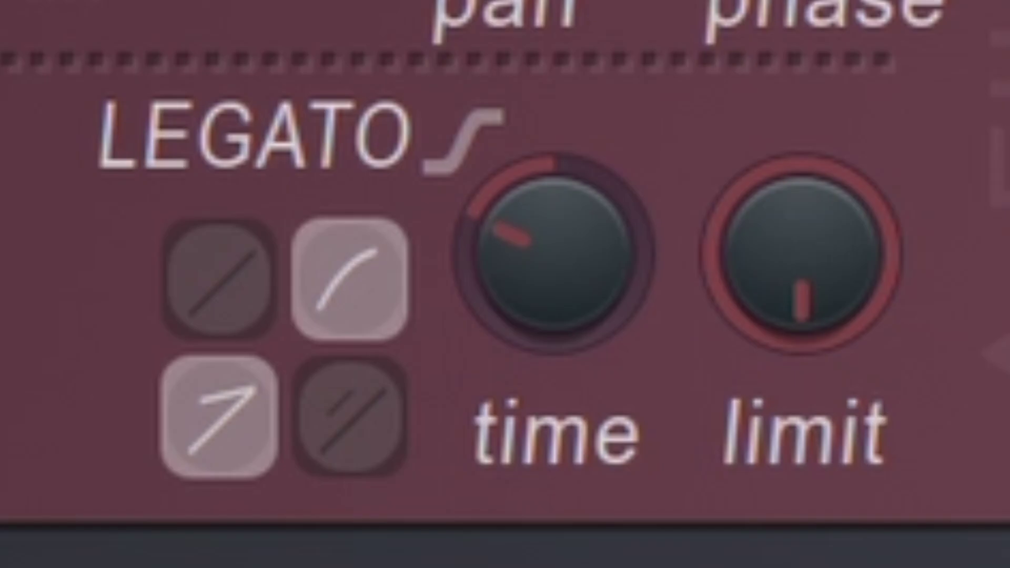
Change the Legato curve option and enable the global legato, vel and porta switches.
click(250, 279)
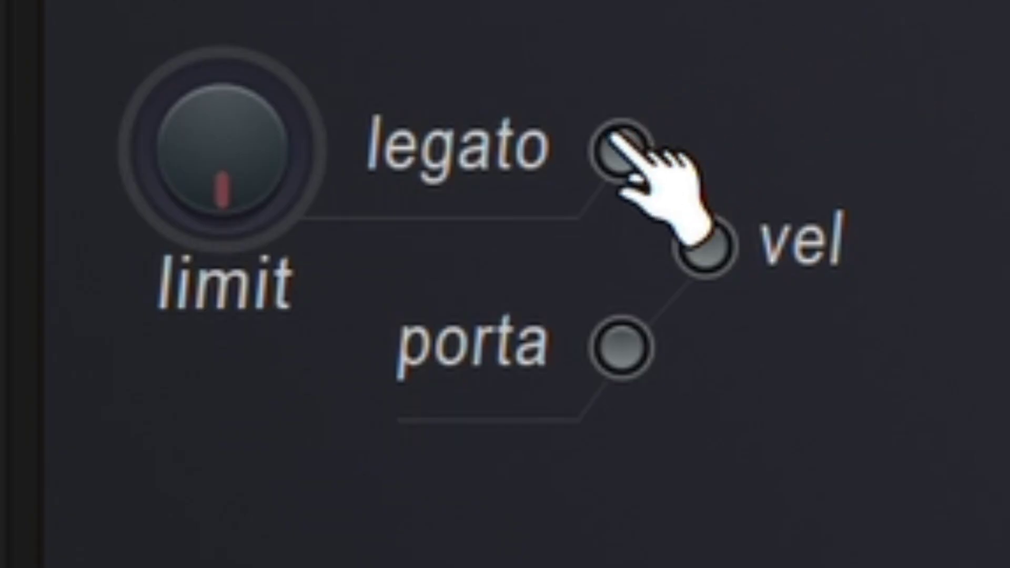
click(620, 151)
click(702, 242)
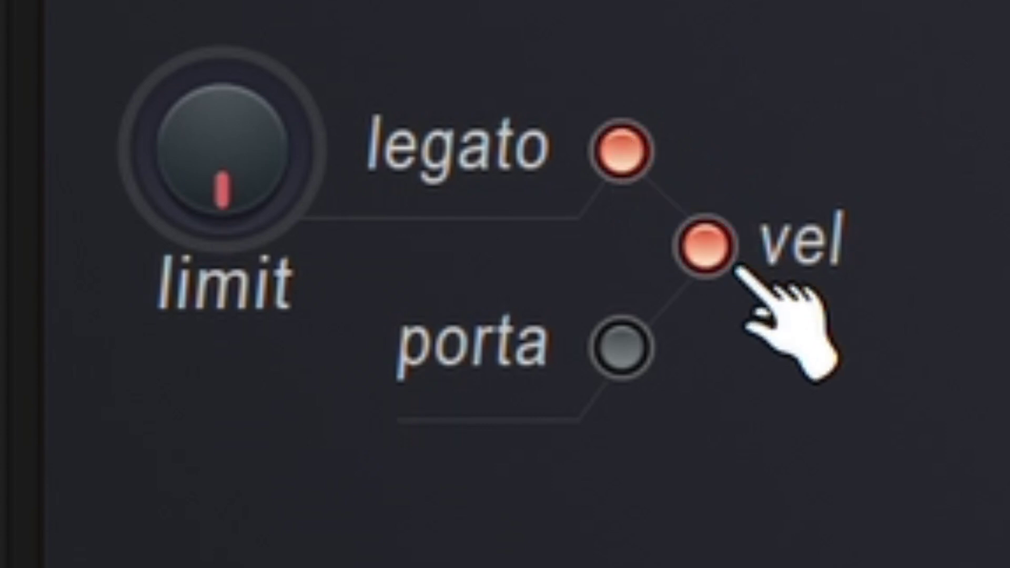
click(637, 355)
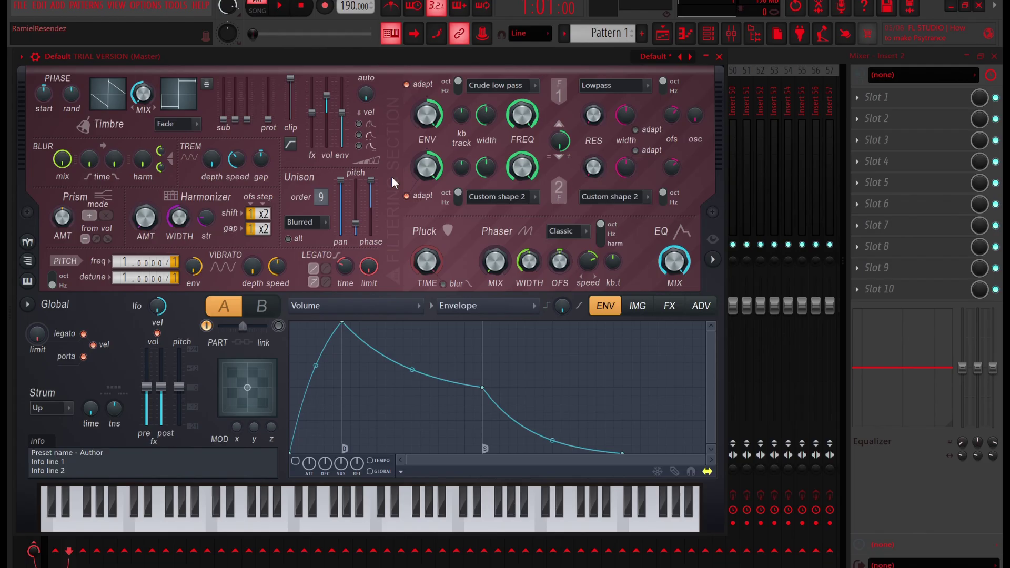
Play several low and high test notes to hear the gliding synth sound.
key(z)
key(x)
key(m)
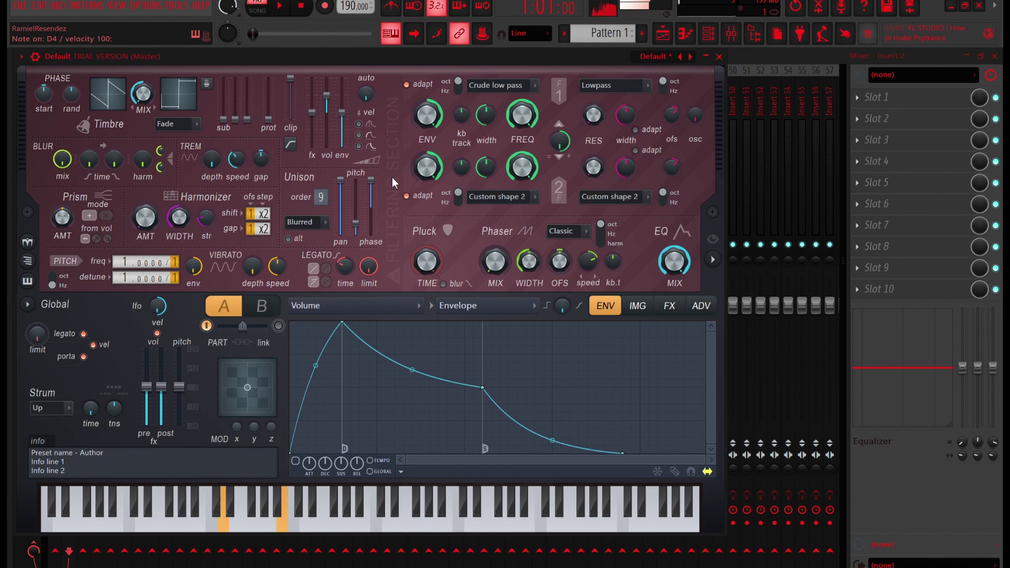
key(q)
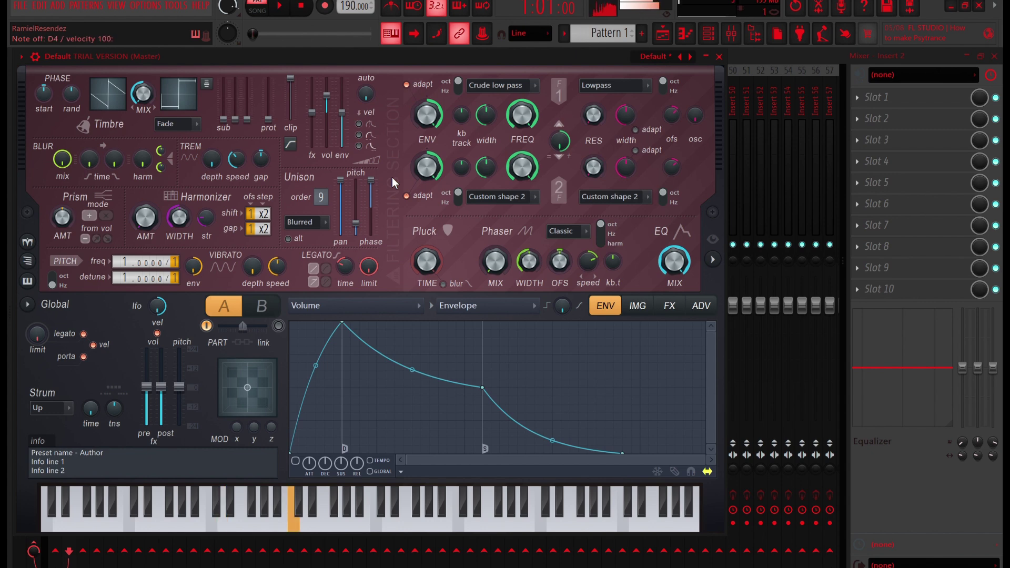
key(x)
key(q)
key(x)
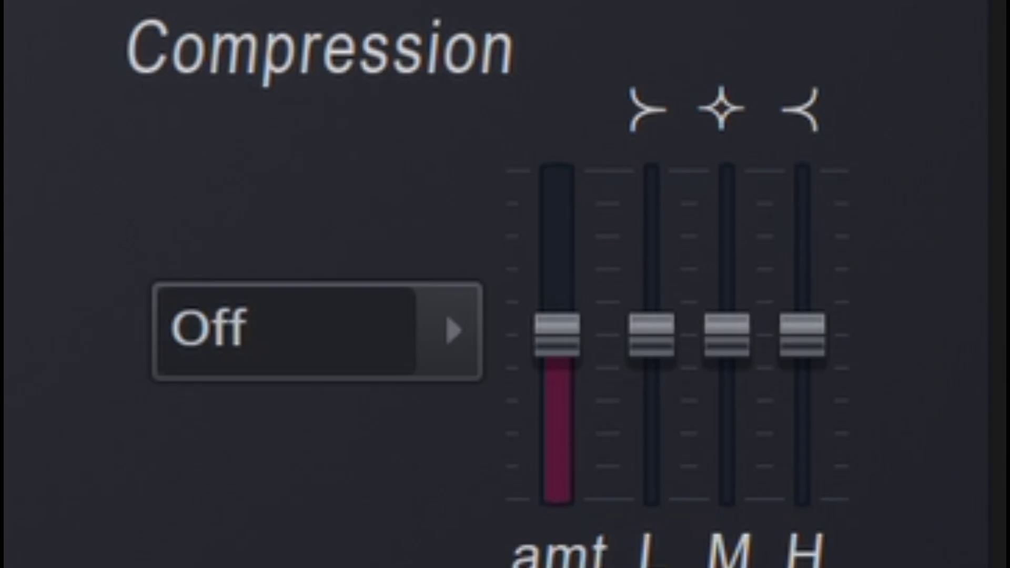
Set Compression to Warming with amt, M and H at maximum, and raise the env slider to maximum.
click(313, 363)
click(337, 474)
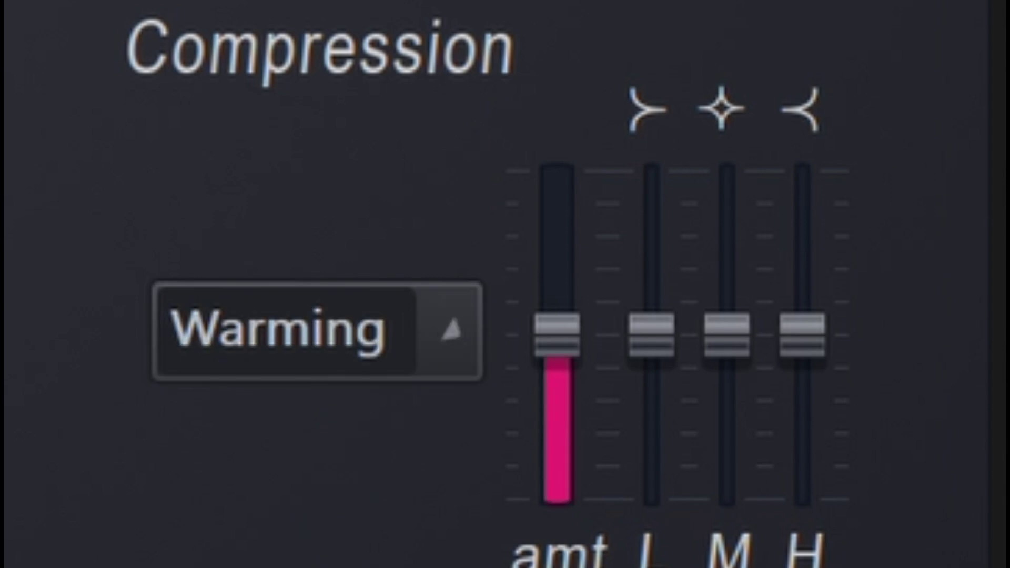
drag(556, 440, 556, 172)
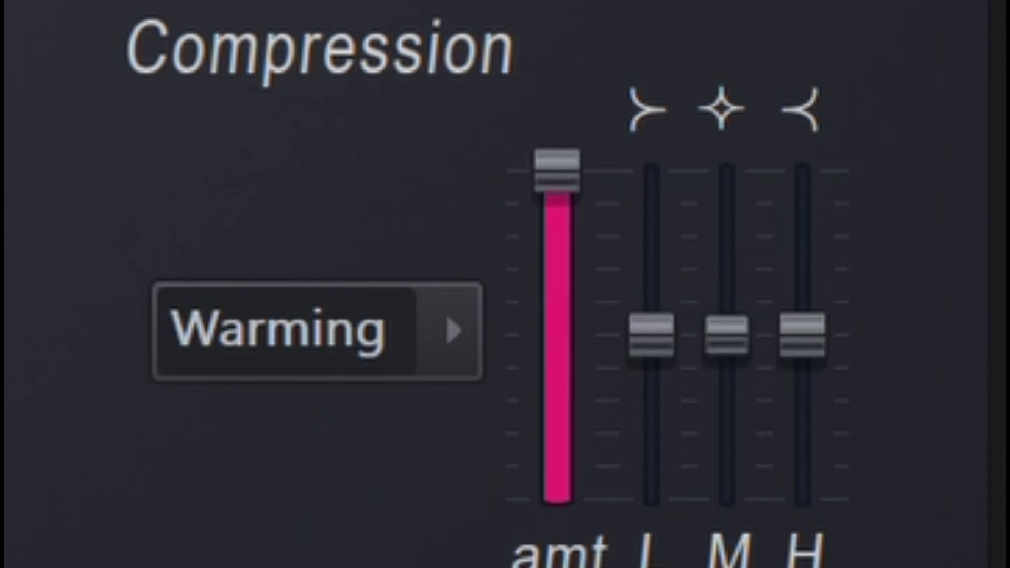
drag(729, 337, 729, 172)
drag(803, 336, 802, 171)
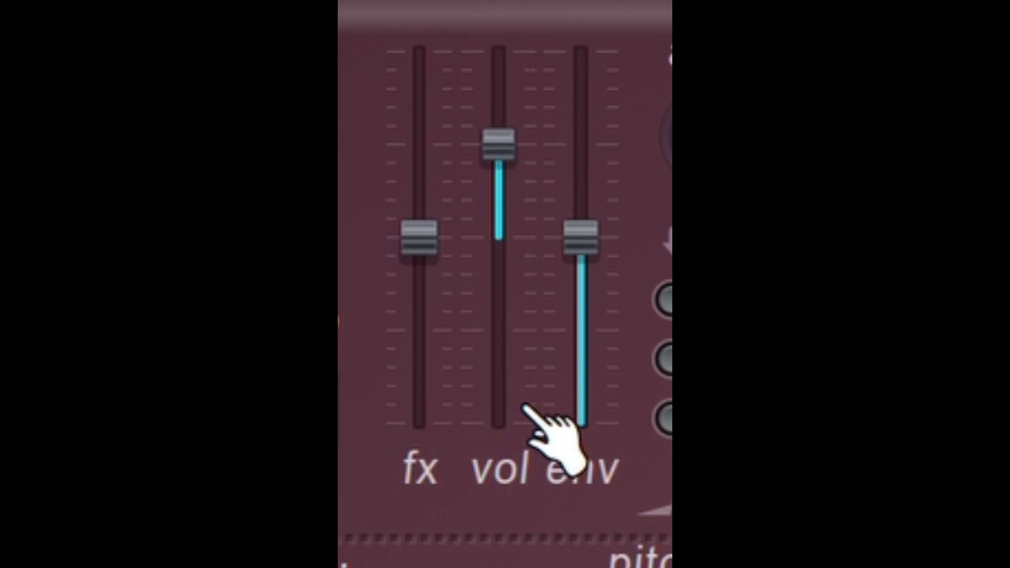
drag(581, 350, 580, 50)
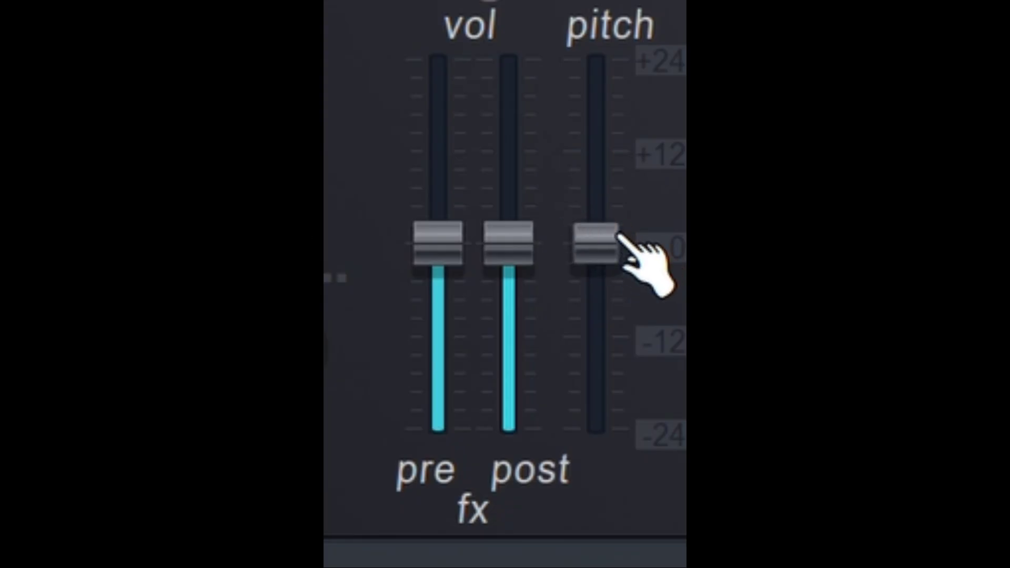
Lower the global pitch to -24, and set Unison pan and phase to maximum with a reduced unison pitch.
drag(595, 247, 621, 437)
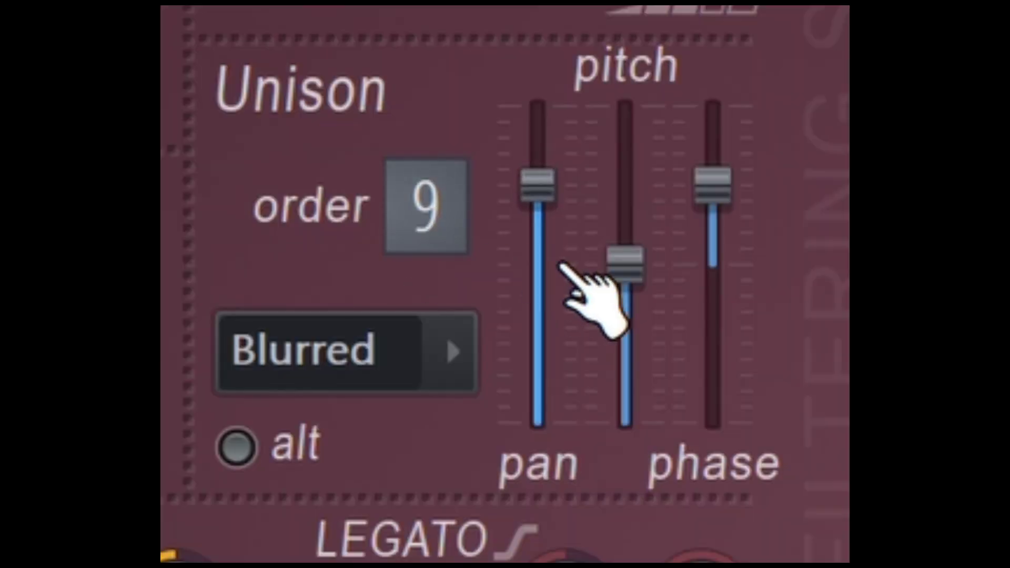
drag(536, 181, 569, 113)
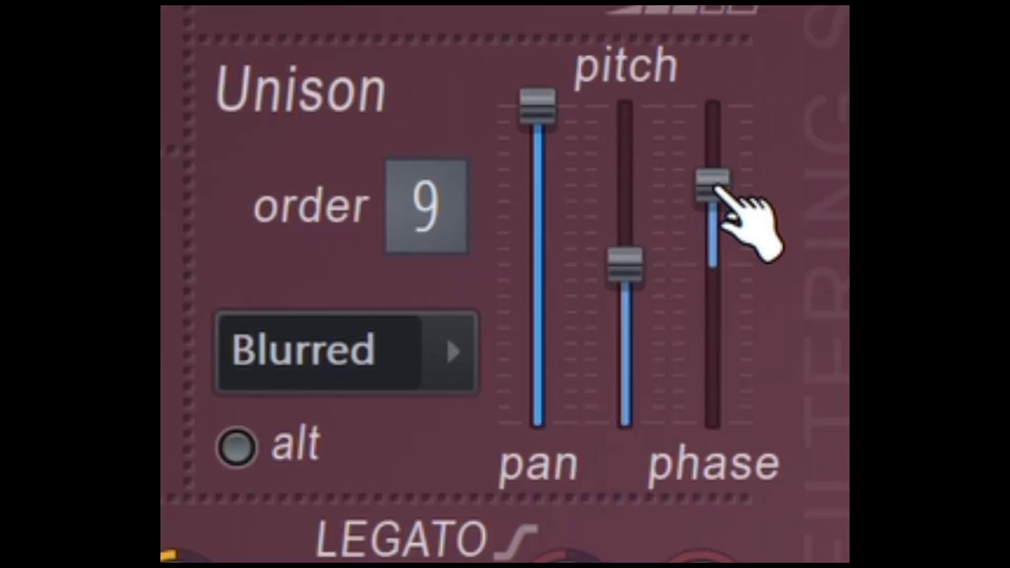
drag(719, 187, 717, 112)
drag(625, 263, 625, 371)
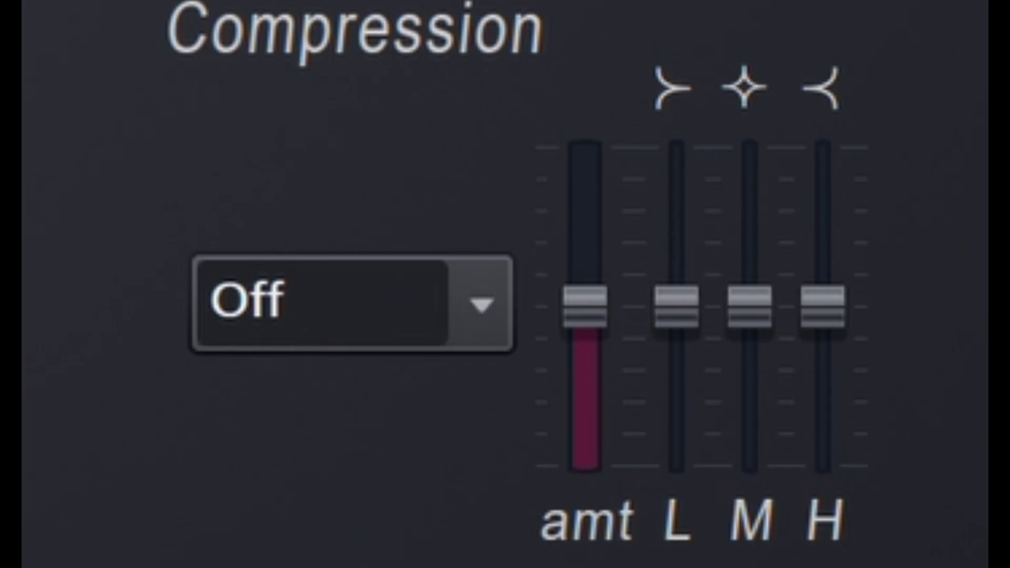
Turn on compression, raise its amt, M and H sliders to maximum, and set env to maximum.
scroll(480, 300, down, 1)
drag(576, 428, 609, 158)
drag(768, 298, 788, 153)
drag(822, 300, 824, 151)
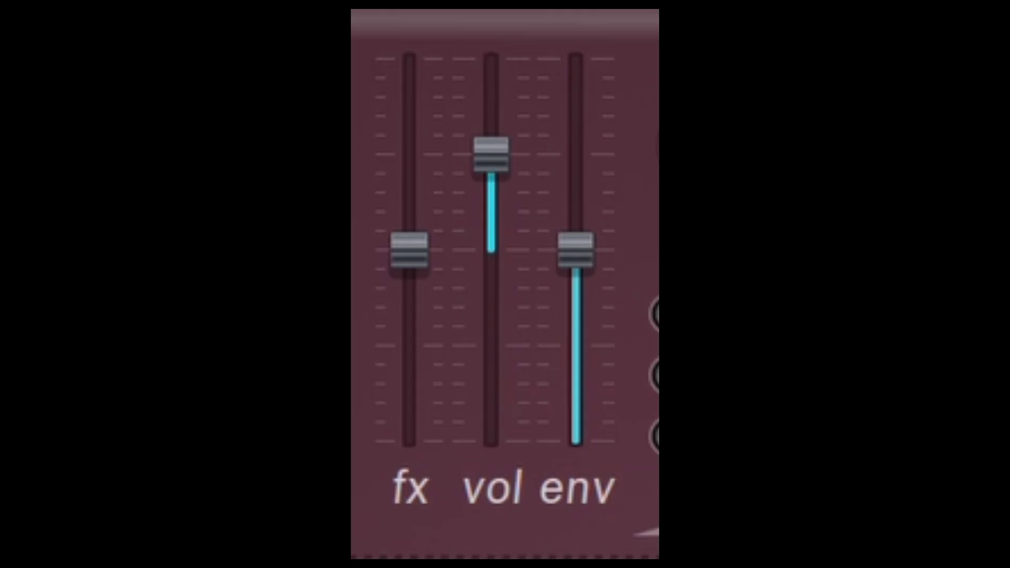
drag(576, 250, 600, 65)
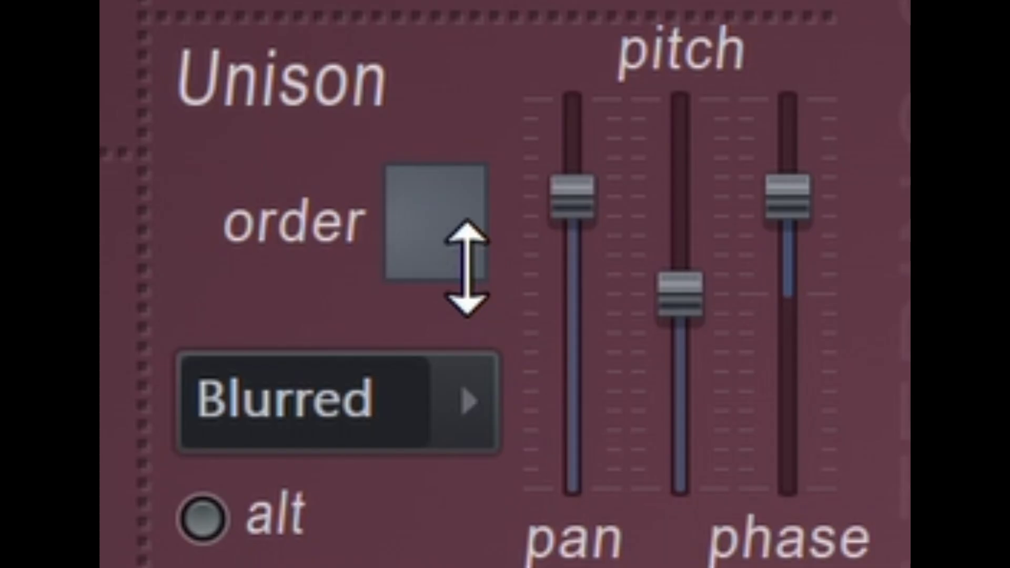
Set this synth's Unison order to 9 with pan and phase at maximum and a lowered pitch slider.
drag(332, 235, 352, 213)
drag(787, 196, 788, 98)
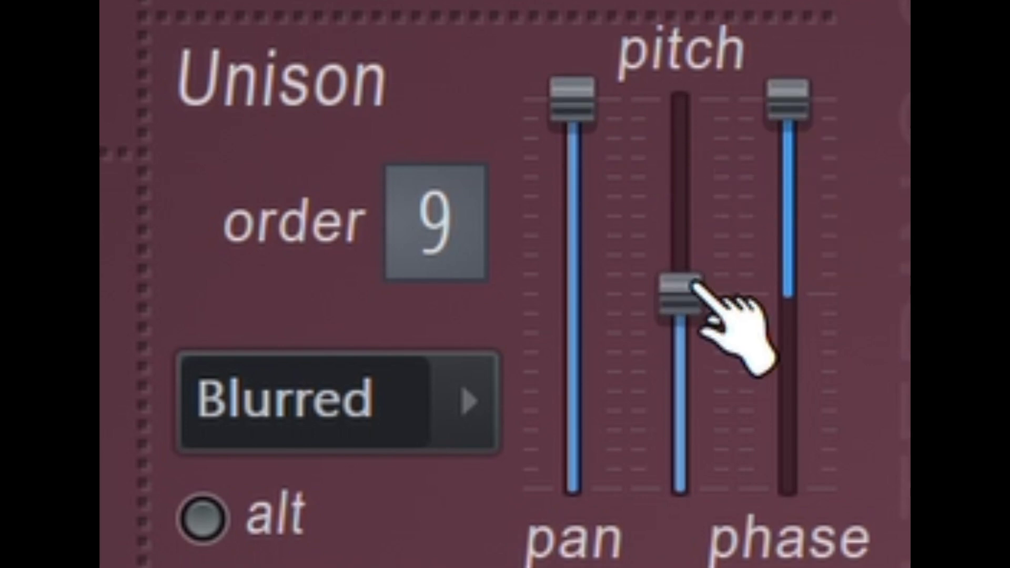
drag(685, 316, 684, 364)
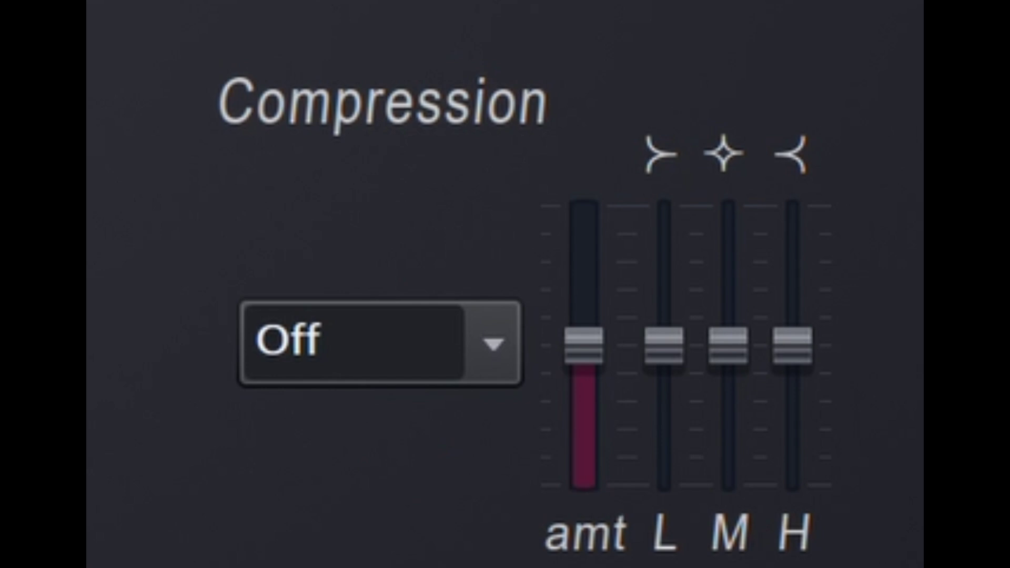
Choose Warming compression, push amt, M and H fully up, and raise the env slider to maximum.
click(503, 466)
drag(584, 357, 588, 209)
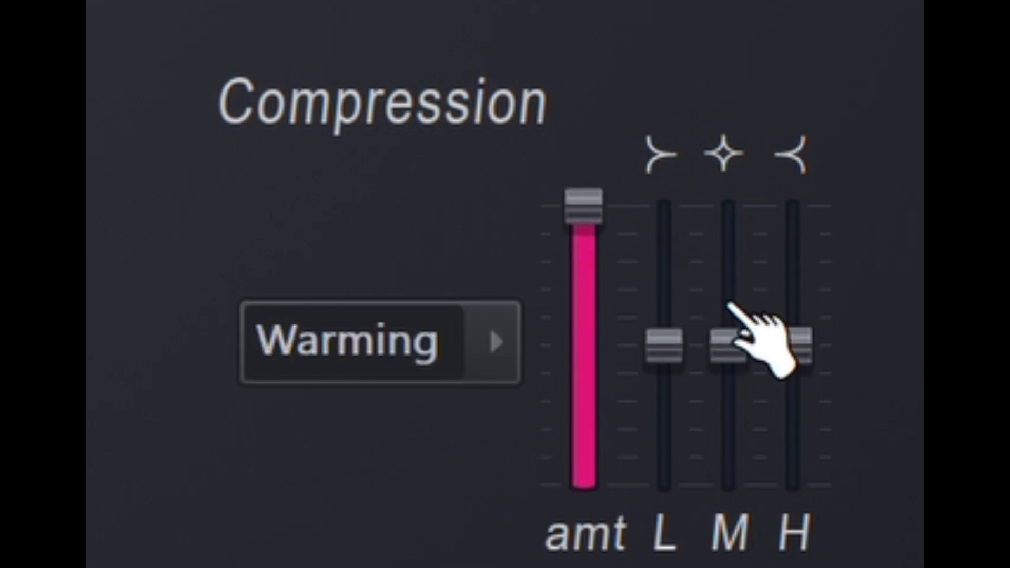
drag(728, 345, 740, 216)
drag(796, 345, 803, 216)
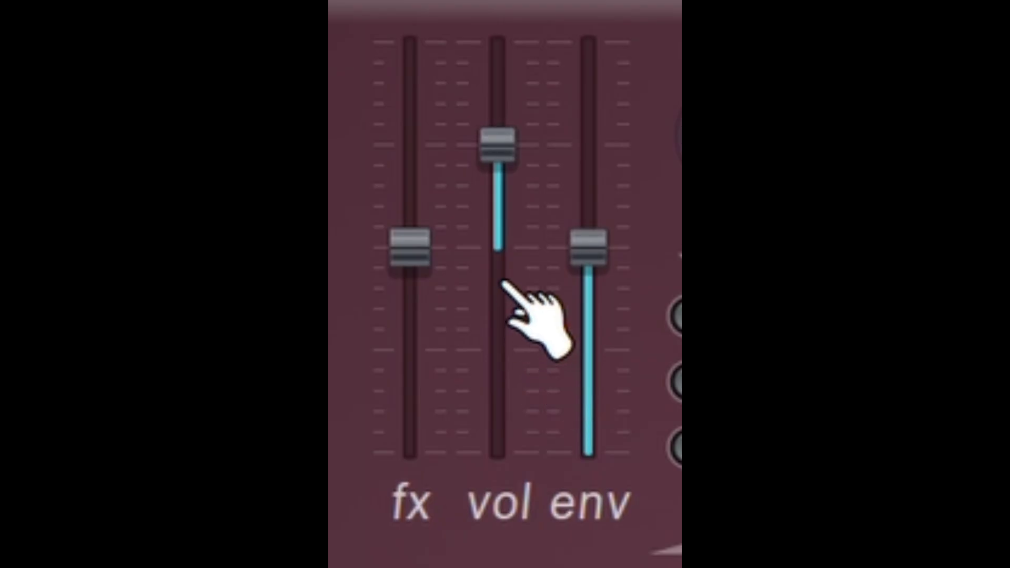
drag(585, 247, 570, 49)
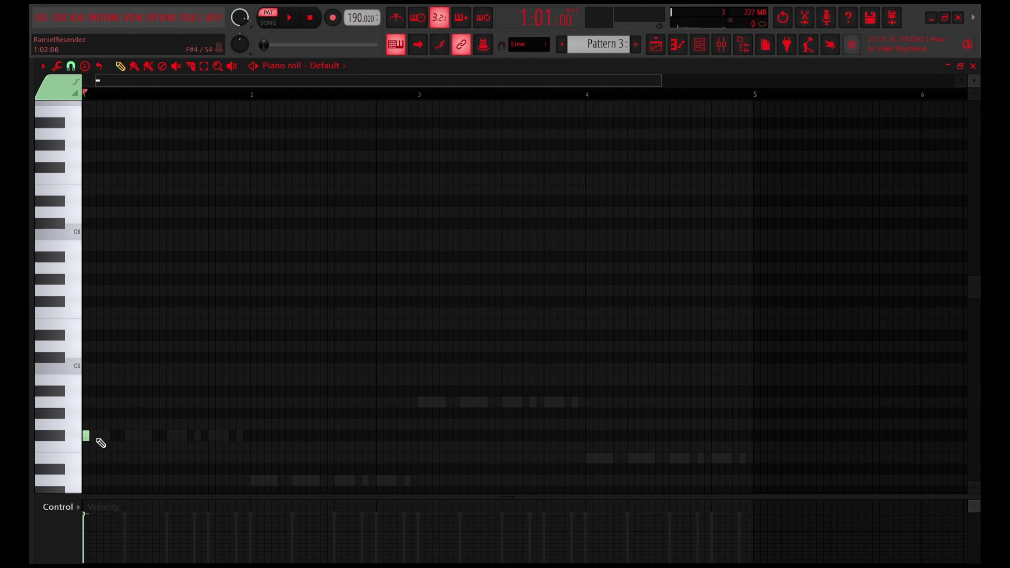
Enter a rhythm of F#5 notes in bar 1 of Pattern 3 that follows the ghost notes, and play it.
drag(98, 440, 99, 302)
click(212, 304)
drag(193, 305, 206, 314)
click(199, 305)
drag(215, 314, 199, 303)
key(space)
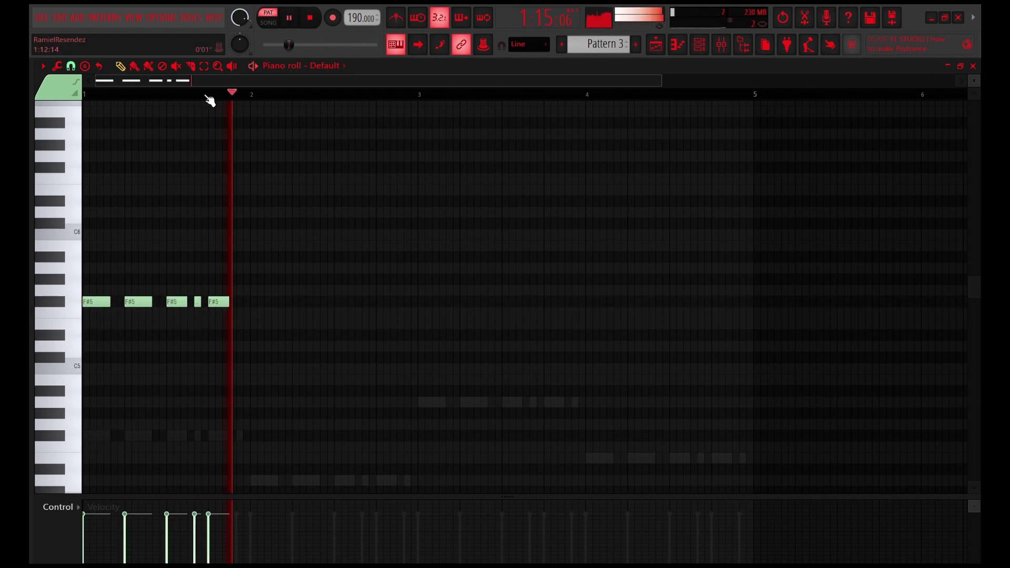
Duplicate the bar 1 F#5 notes up to A5 and C#6 to form chords, and play the result.
key(ctrl+a)
key(space)
drag(92, 306, 97, 228)
key(space)
key(space)
Add short C#6, A5 and F#5 notes at the end of bar 1 and play the chord rhythm.
drag(254, 225, 241, 225)
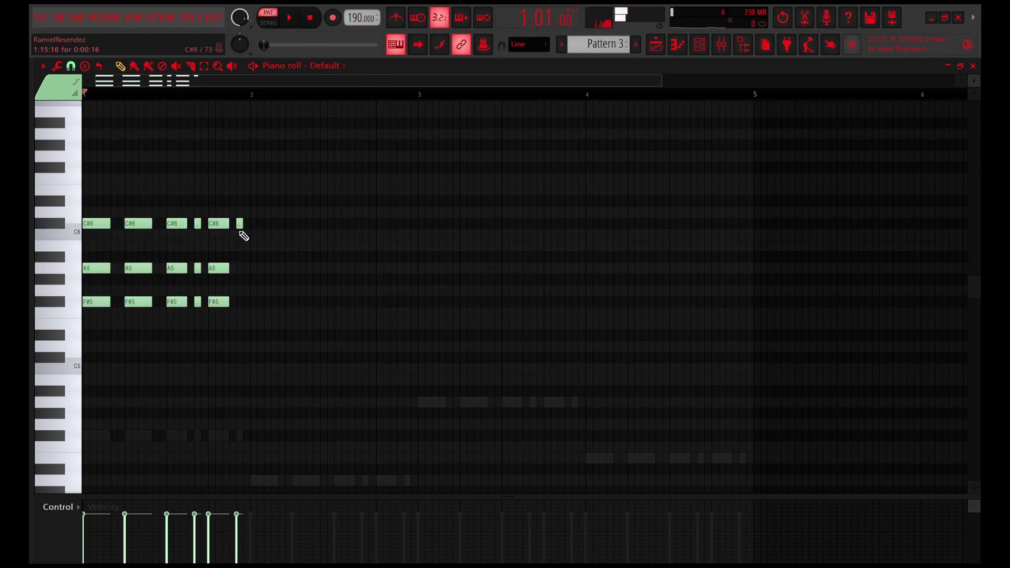
click(241, 270)
click(241, 305)
key(space)
key(space)
Copy the chord rhythm to bars 2 to 4 as D5-F#5-A5, A5-C#6-E6 and E5-G#5-B5, and play it.
key(ctrl+a)
mouse_move(102, 304)
mouse_down()
mouse_move(280, 364)
mouse_move(273, 374)
mouse_move(270, 349)
mouse_up()
click(221, 89)
mouse_move(419, 308)
ctrl+mouse_down()
mouse_move(247, 317)
mouse_move(273, 309)
ctrl+mouse_up()
ctrl+drag(449, 234, 253, 389)
mouse_move(270, 272)
shift+mouse_down()
mouse_move(472, 255)
mouse_move(434, 195)
mouse_move(613, 256)
shift+mouse_up()
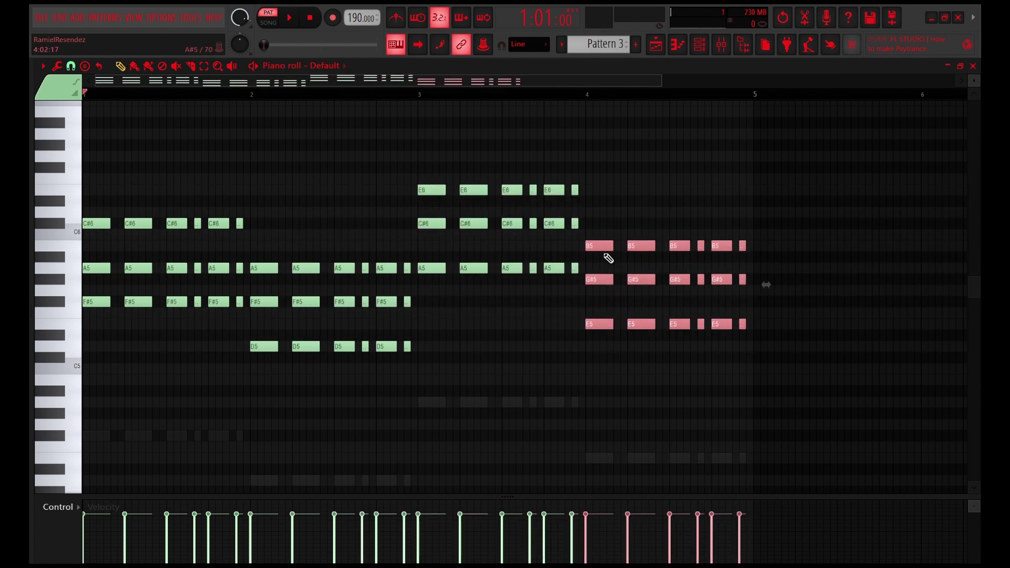
key(space)
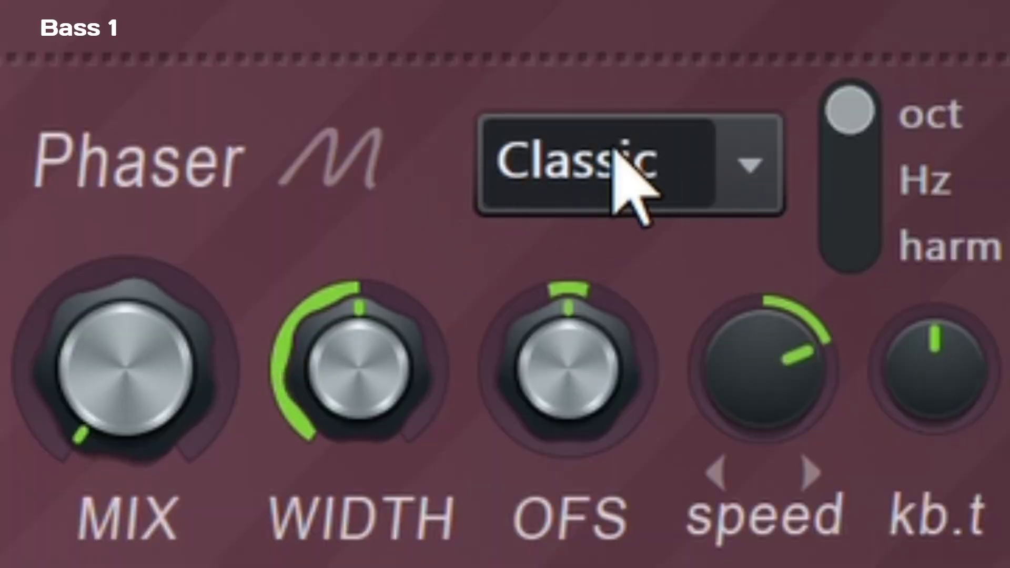
Set the Bass 1 phaser type to Deep.
click(577, 539)
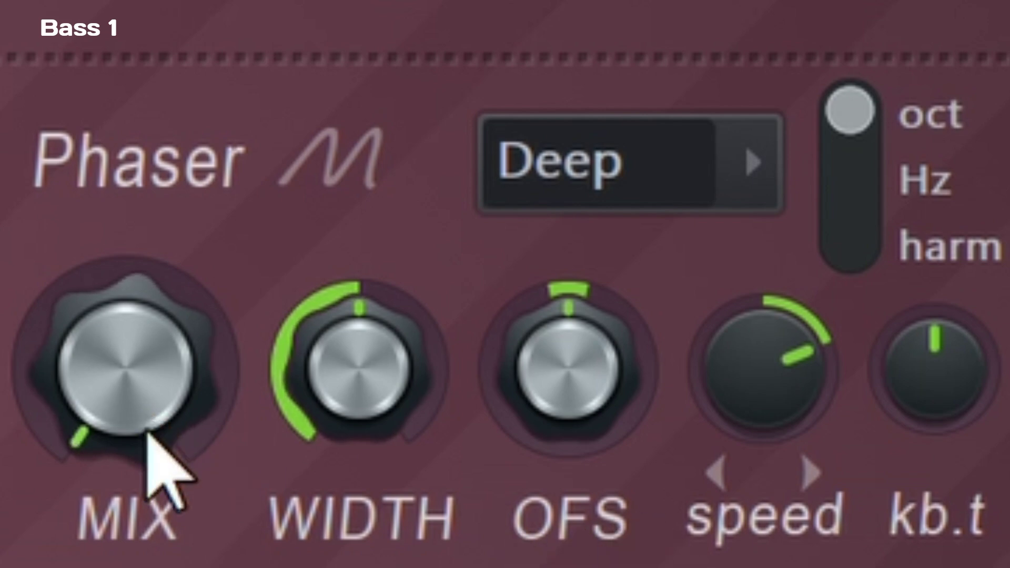
Raise the Bass 1 phaser mix to maximum and set the phaser speed to its centre position.
drag(148, 433, 149, 358)
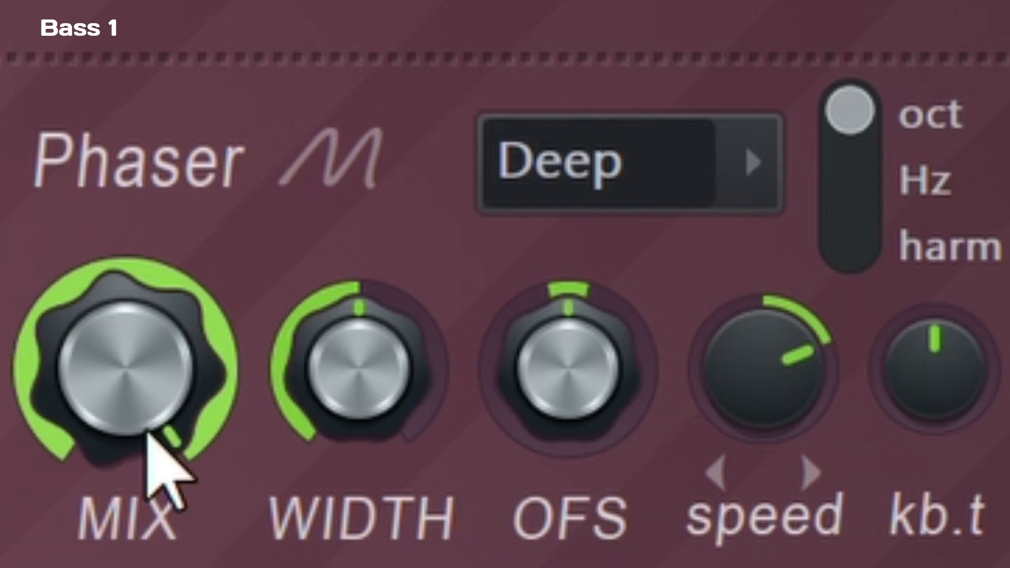
mouse_move(790, 361)
mouse_down()
mouse_move(789, 382)
mouse_move(785, 361)
mouse_up()
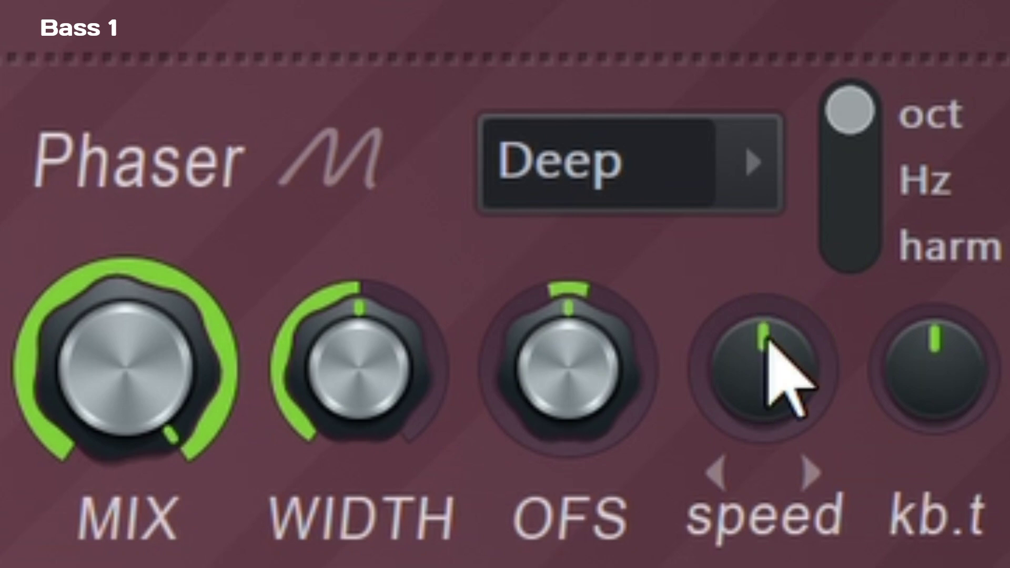
drag(972, 414, 971, 392)
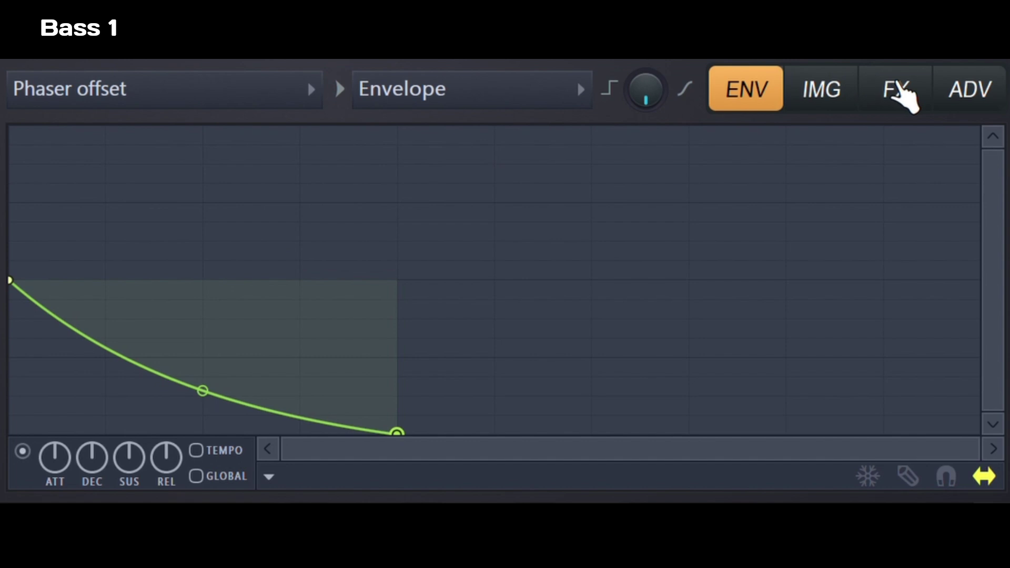
Apply Warming compression to Bass 1, with the amount, M and H levels at maximum.
click(896, 91)
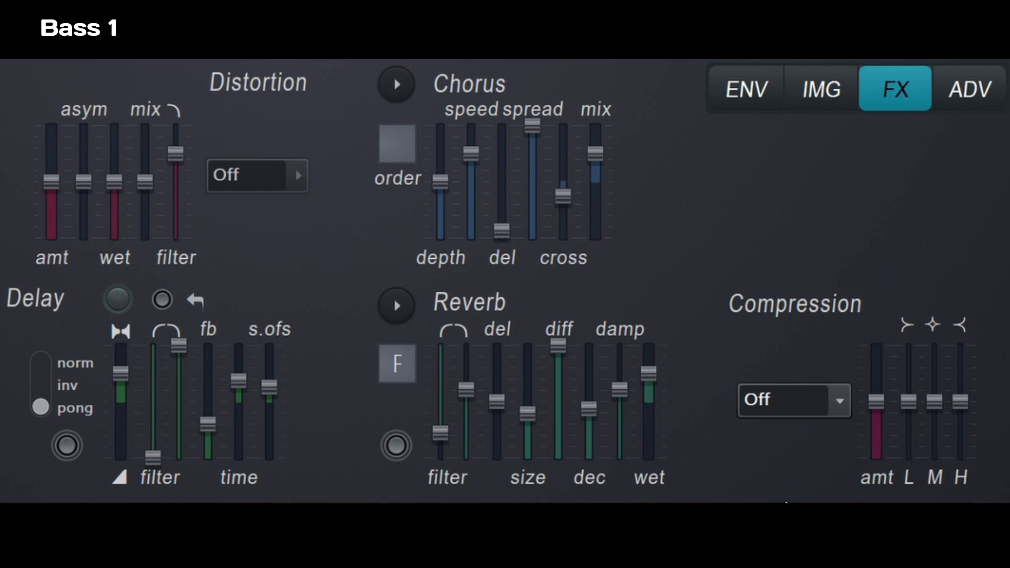
click(786, 503)
drag(874, 456, 874, 400)
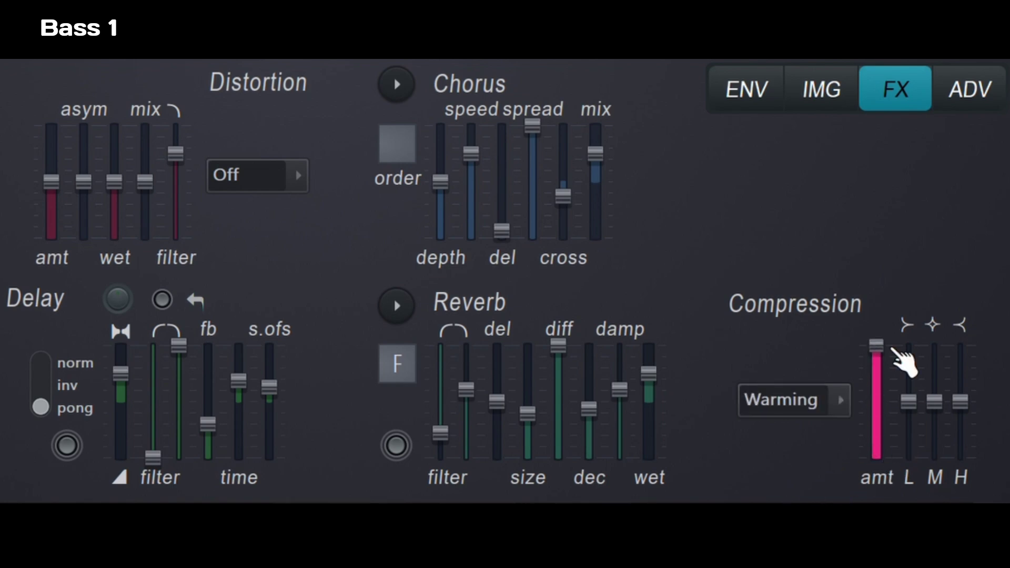
drag(935, 402, 935, 347)
drag(961, 402, 962, 348)
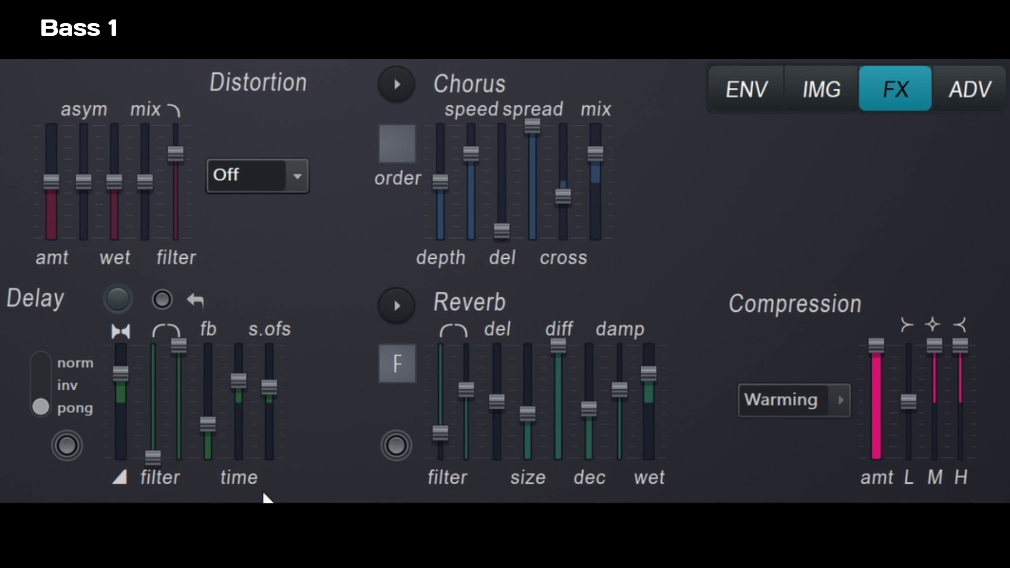
Apply Bitcrush distortion to Bass 1, with the wet level raised and the distortion filter at maximum.
click(263, 494)
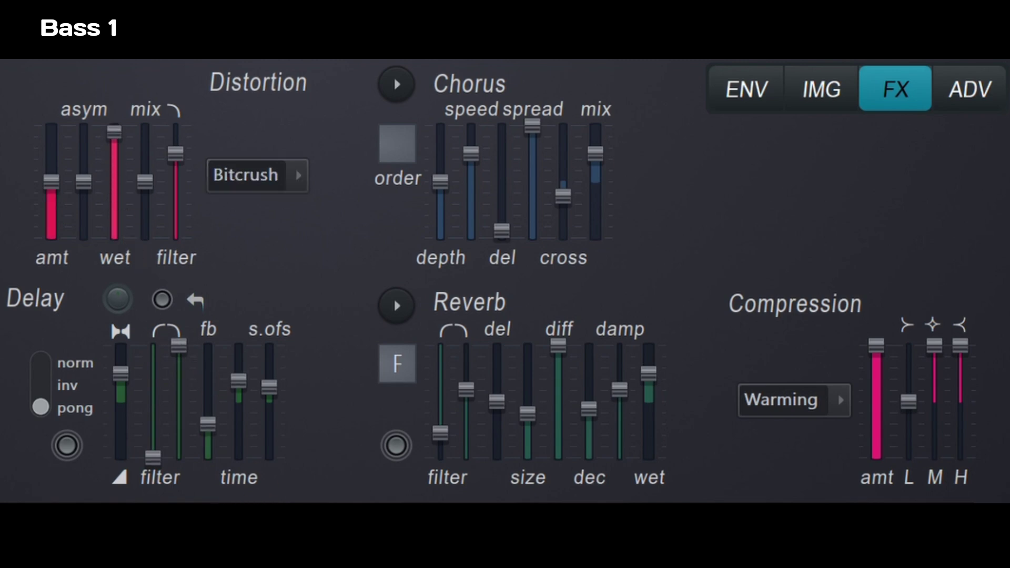
drag(174, 155, 175, 126)
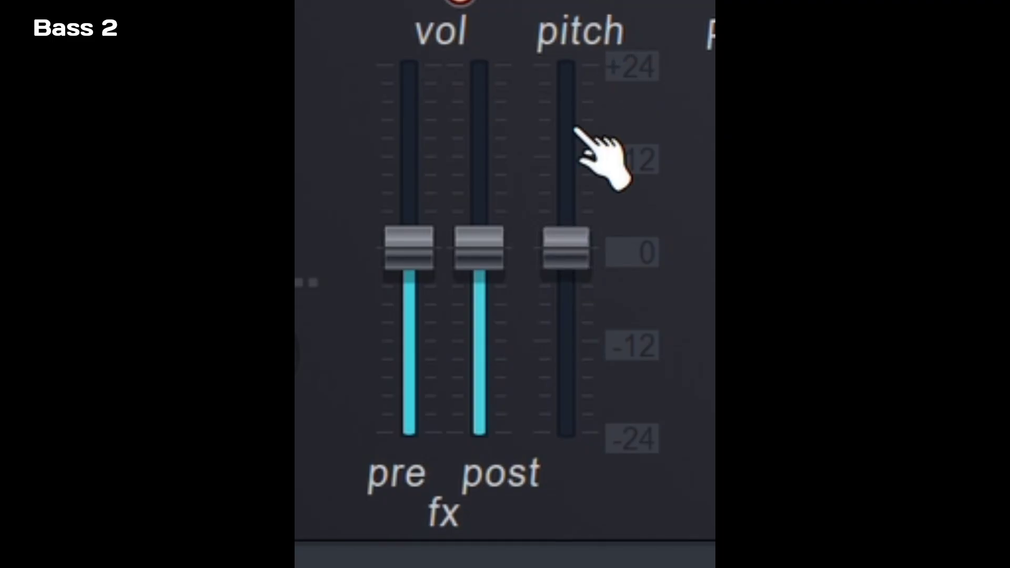
Lower the main pitch of Bass 2 to -24 and set its Blurred unison order to 9.
drag(567, 245, 567, 432)
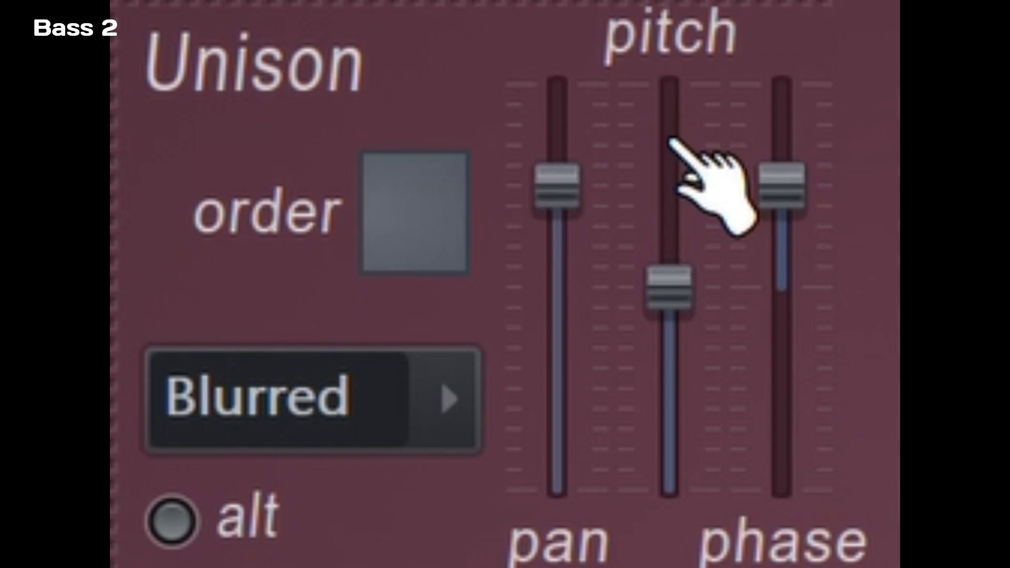
drag(453, 270, 453, 237)
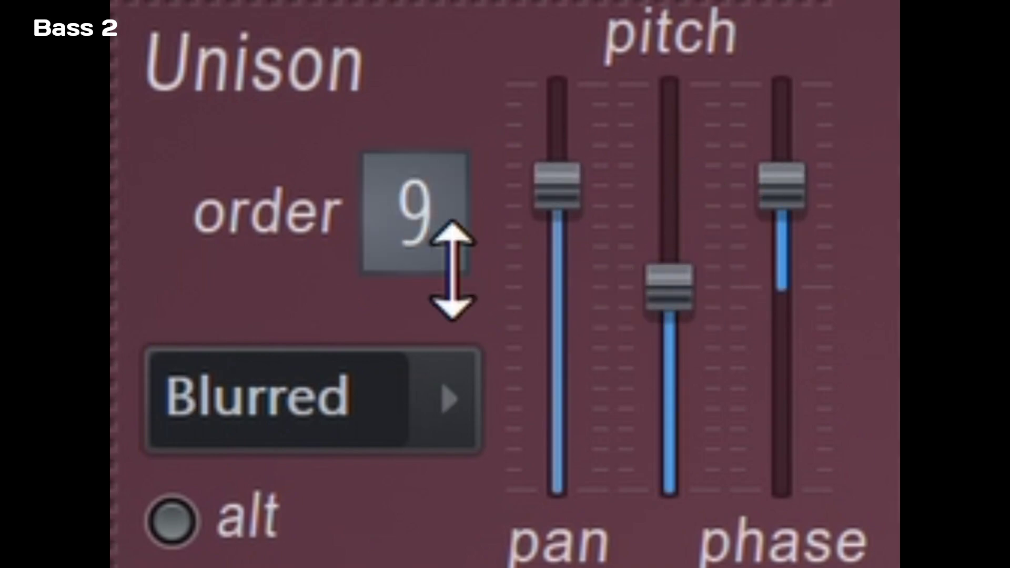
drag(767, 215, 784, 242)
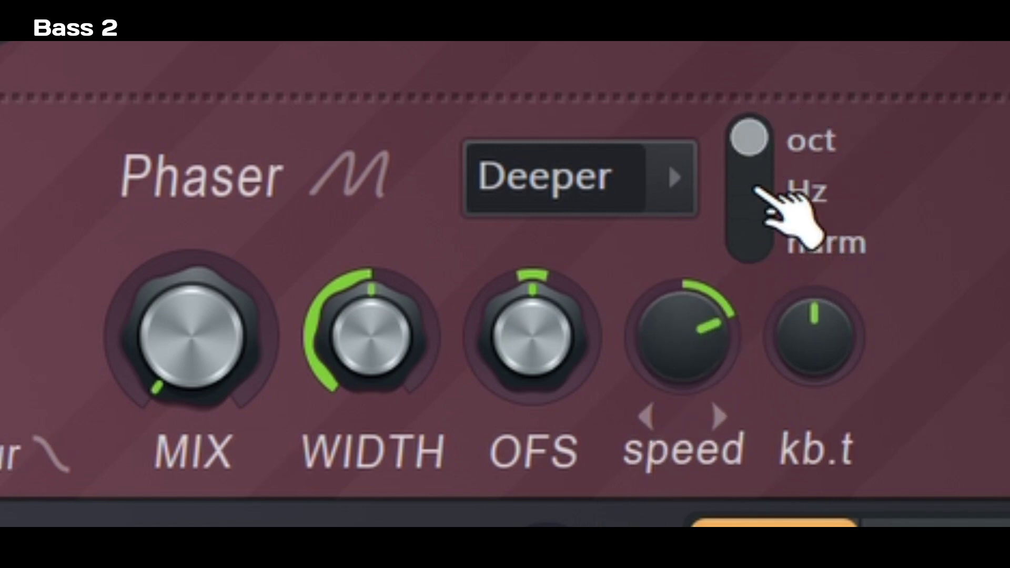
Set the Bass 2 Deeper phaser to harm scale, with mix at maximum, a wider width and the speed centred.
drag(769, 135, 779, 235)
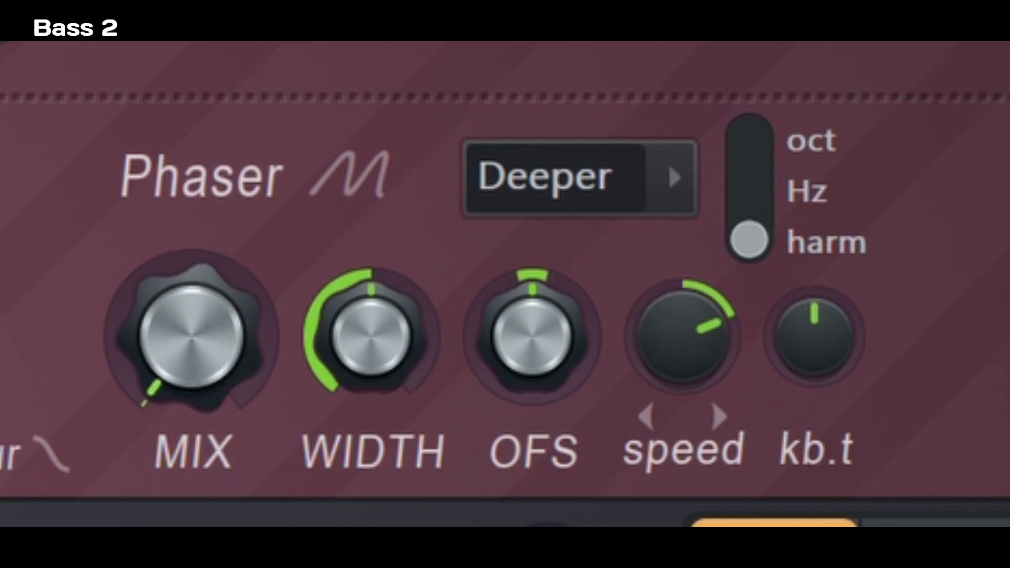
drag(198, 375, 198, 306)
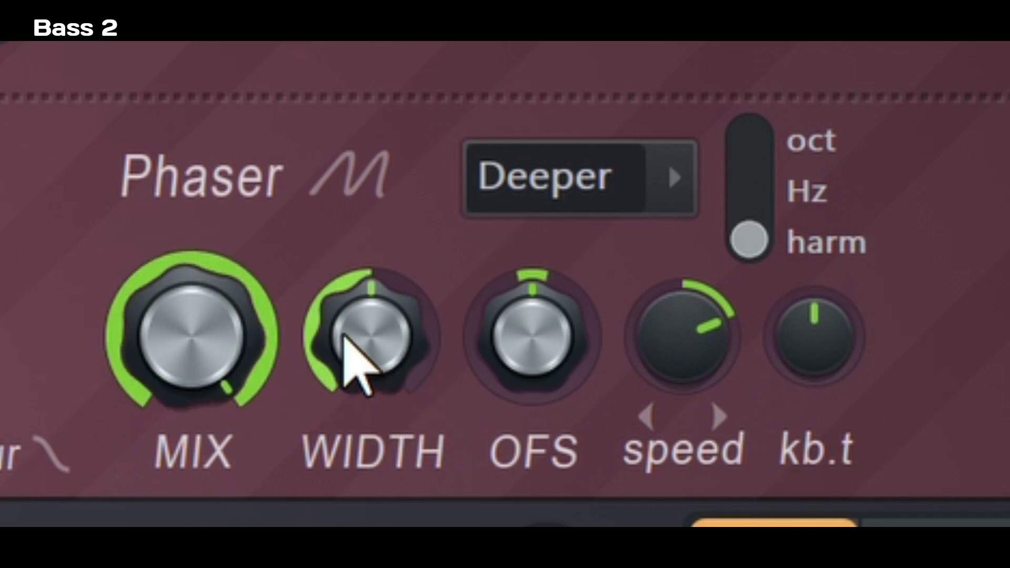
drag(367, 379, 368, 332)
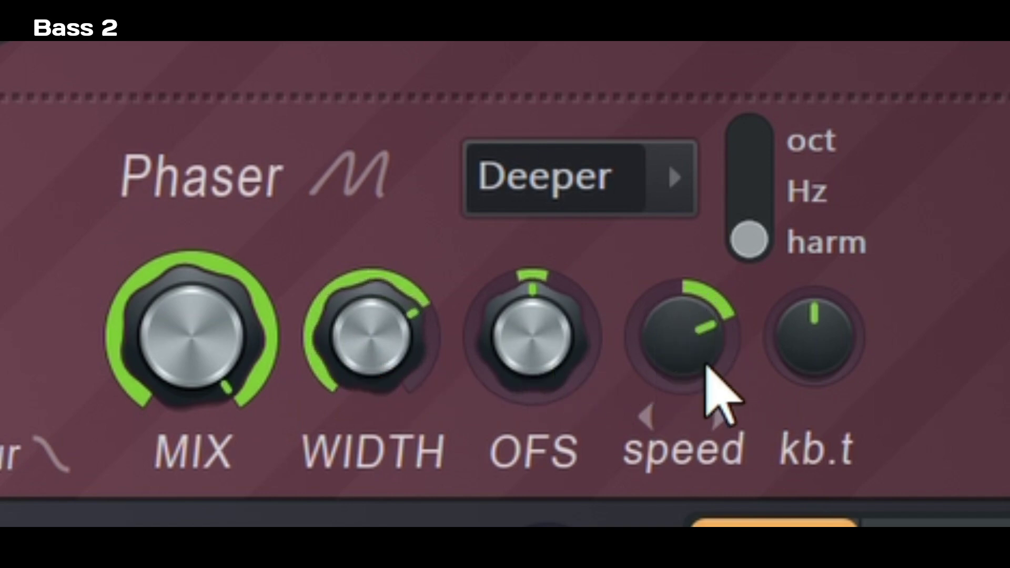
drag(702, 316, 702, 339)
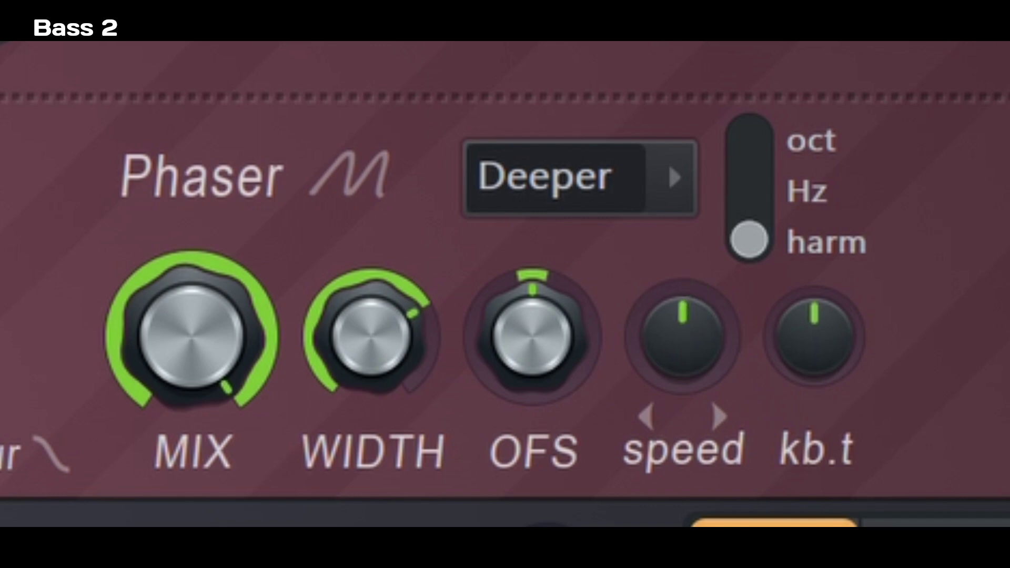
Apply Warming compression to Bass 2, with the amount, M and H levels at maximum.
click(903, 89)
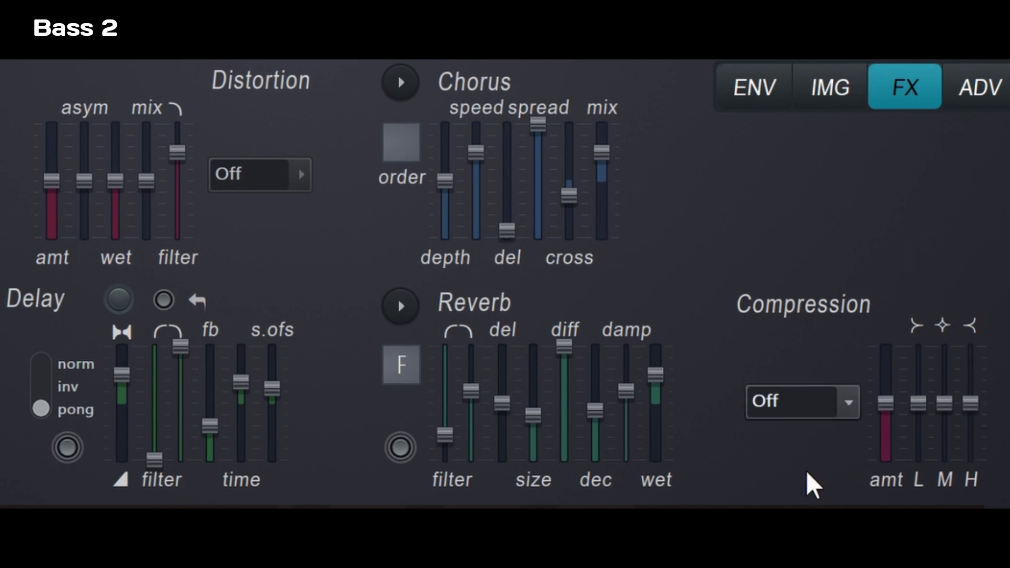
scroll(803, 402, down, 1)
drag(886, 451, 893, 349)
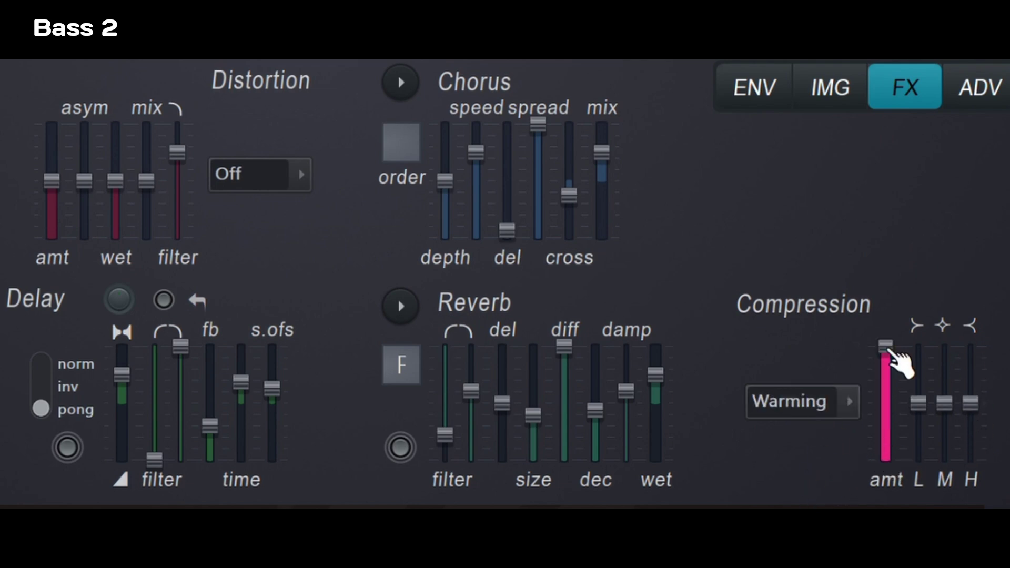
drag(950, 380, 956, 349)
drag(977, 390, 976, 349)
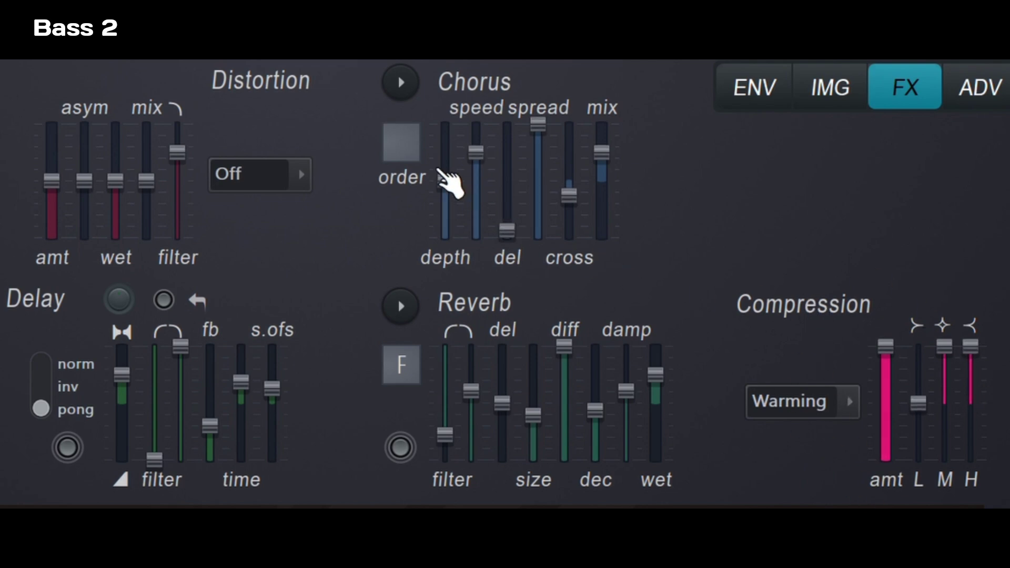
Set the Bass 2 chorus order to 9 with a lower mix, and apply Log distortion with a reduced amount and the filter at maximum.
drag(401, 143, 401, 132)
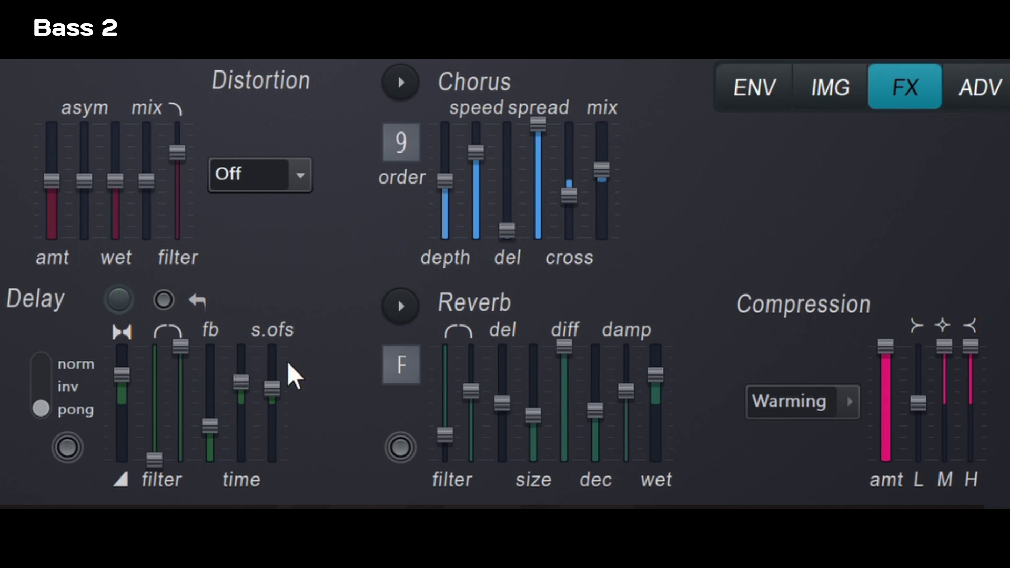
click(265, 354)
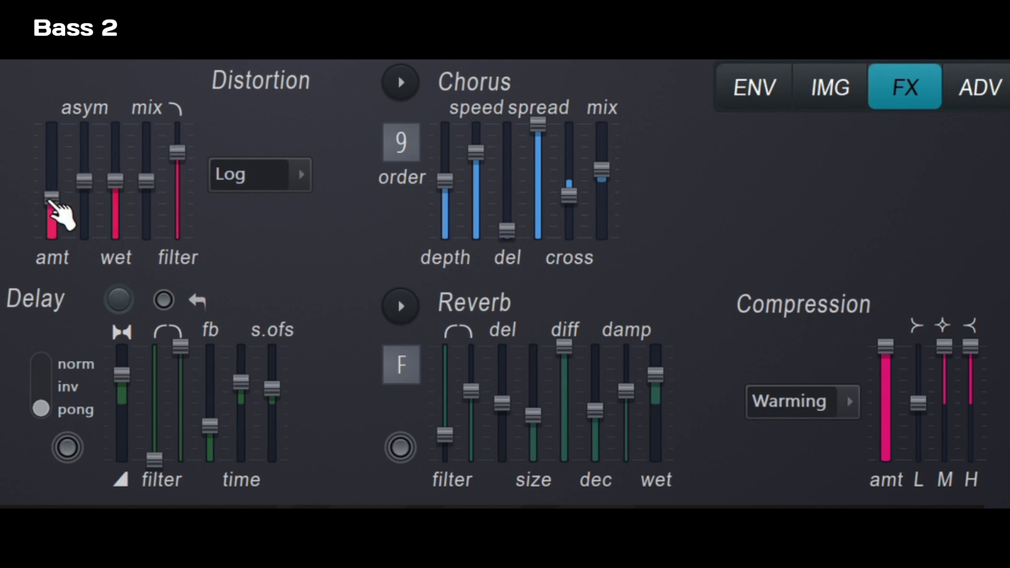
drag(177, 152, 178, 125)
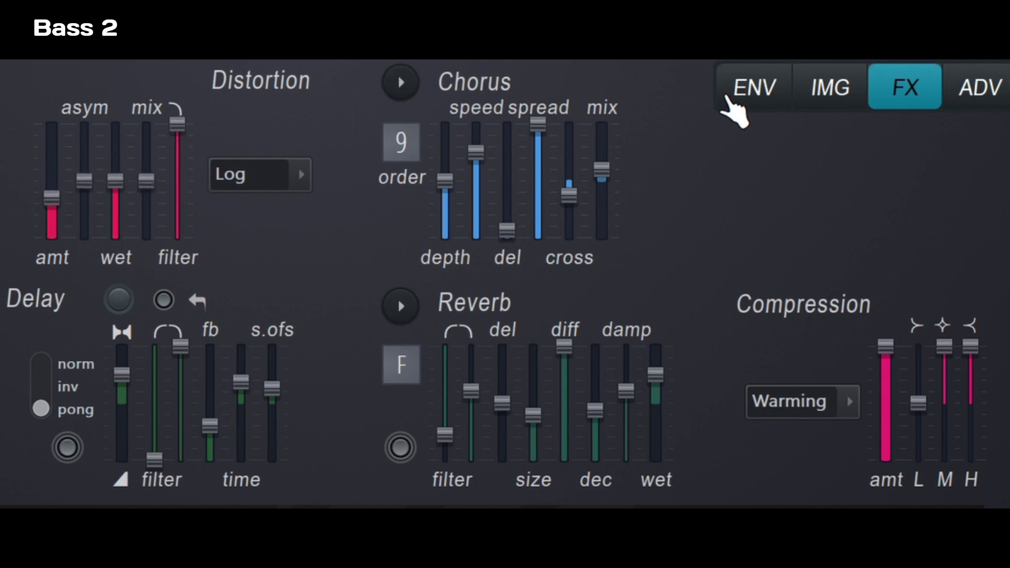
Shape the Bass 2 phaser width envelope as a fast curve rising from minimum to a short plateau above the centre line.
click(724, 90)
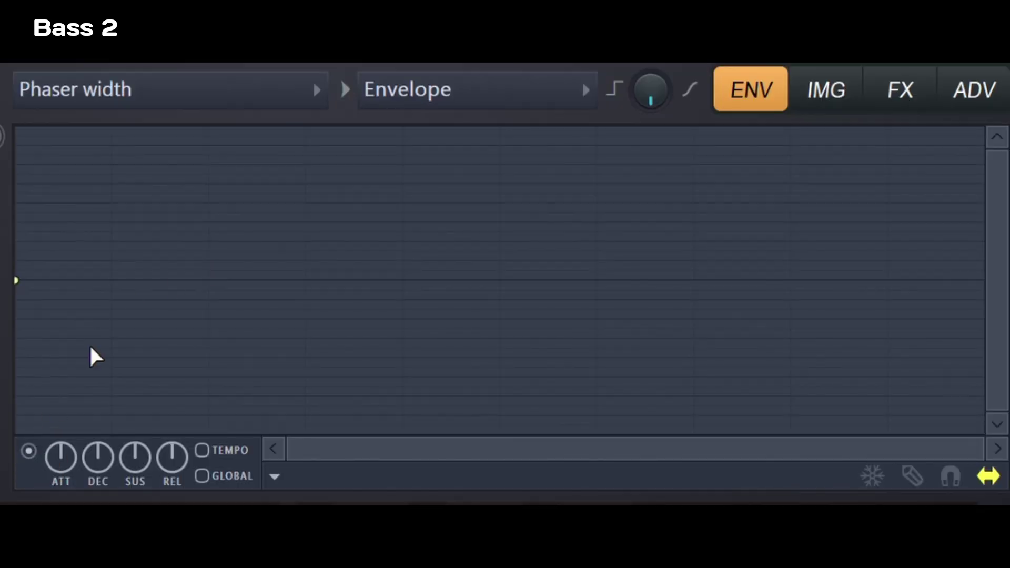
click(210, 280)
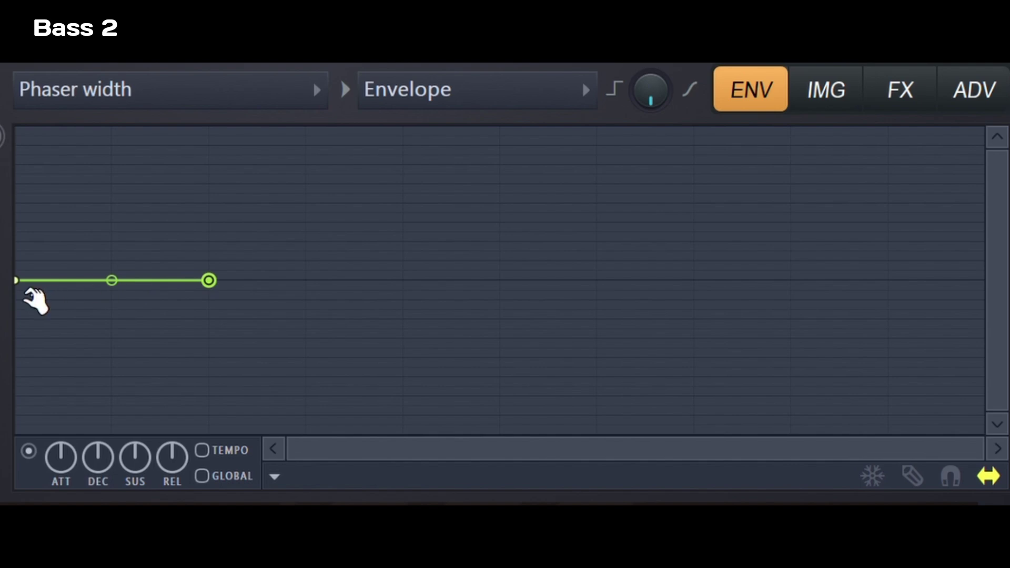
drag(34, 298, 17, 431)
drag(210, 282, 209, 224)
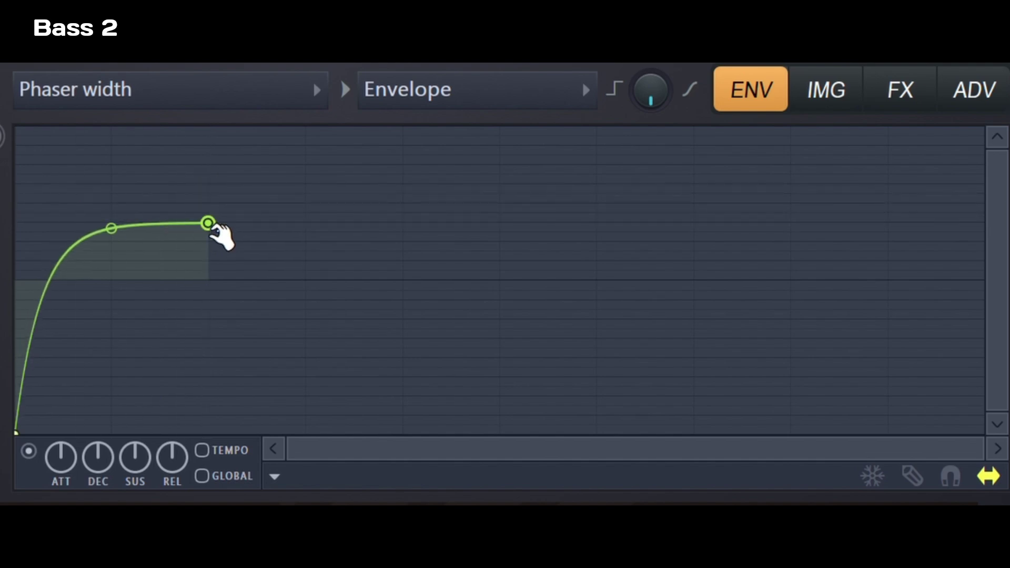
drag(208, 223, 207, 212)
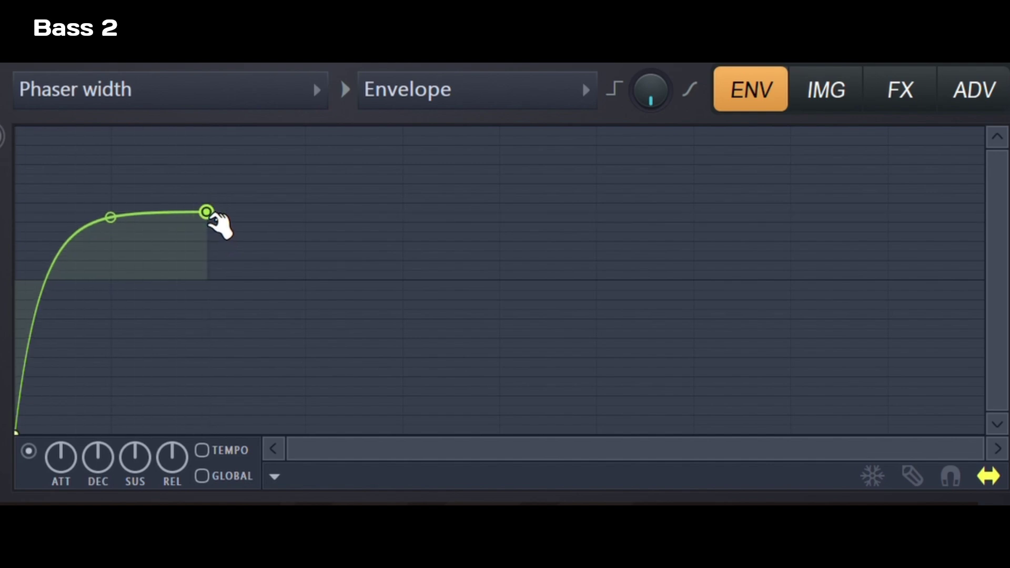
Enable the Bass 2 reverb and lower its decay to minimum.
click(891, 101)
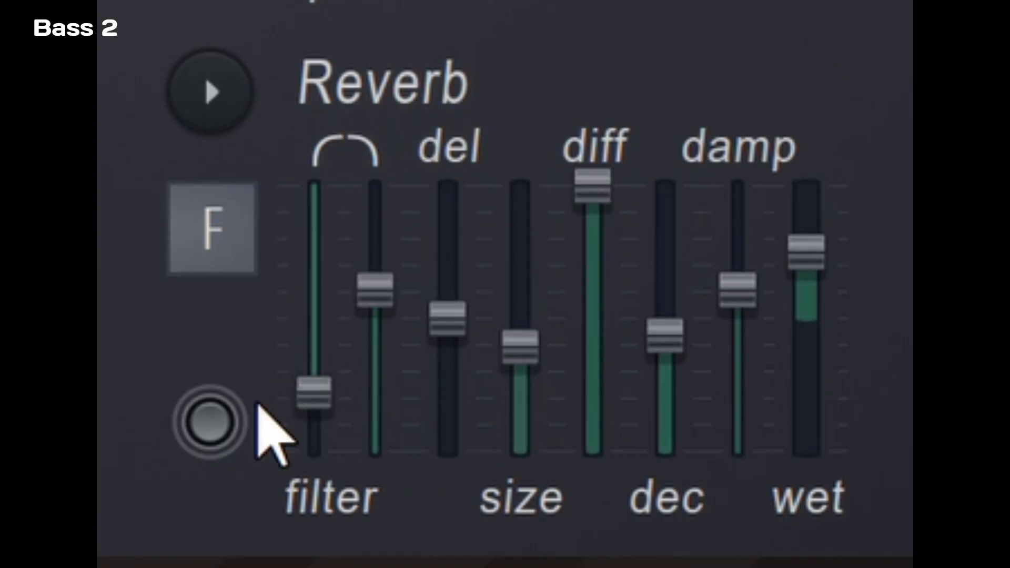
click(211, 421)
drag(668, 337, 679, 459)
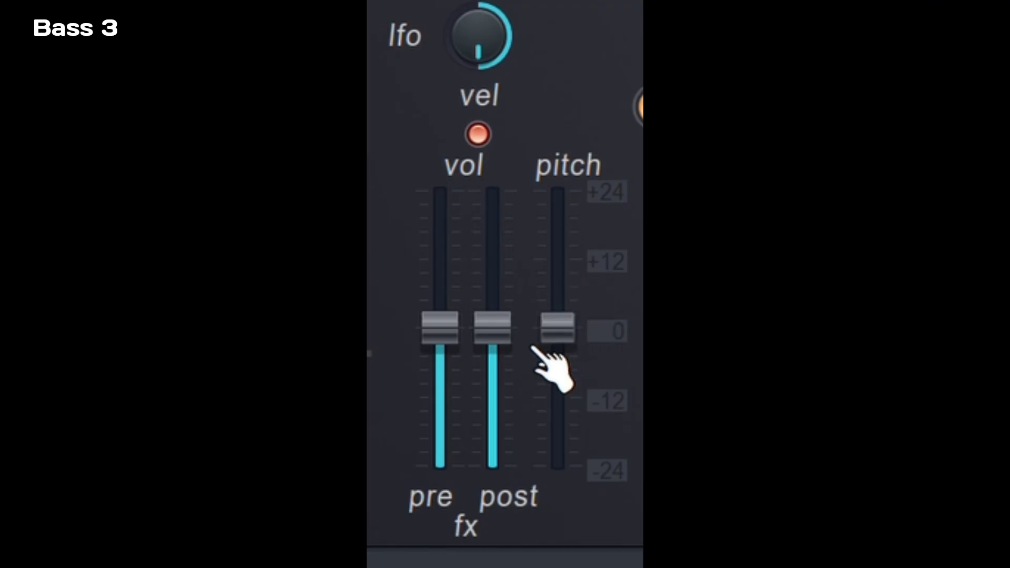
Lower the main pitch of Bass 3 to -24 and set its unison order to 9, with pan and phase raised and unison pitch lowered.
drag(189, 414, 189, 442)
drag(558, 434, 557, 467)
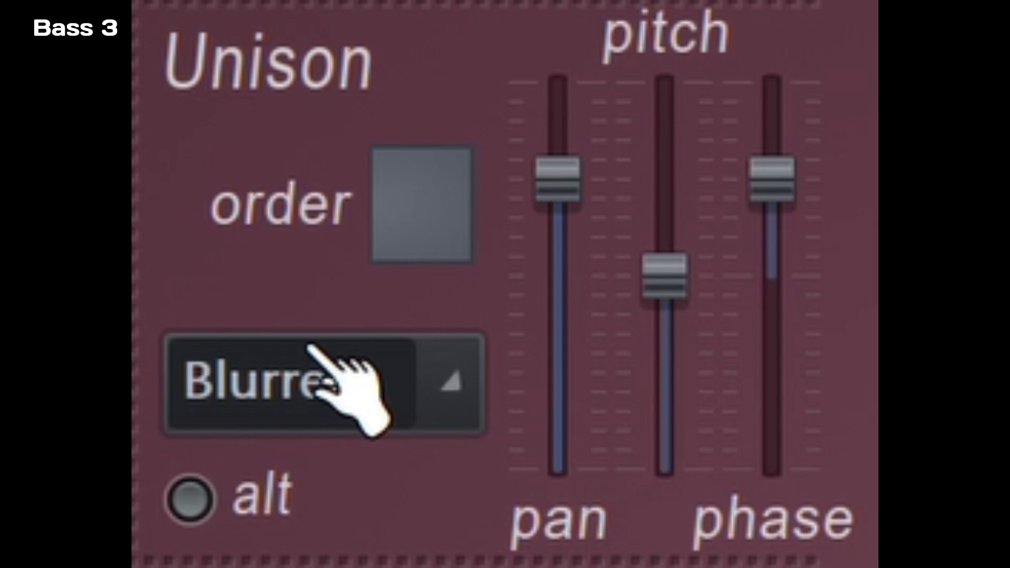
drag(394, 263, 395, 242)
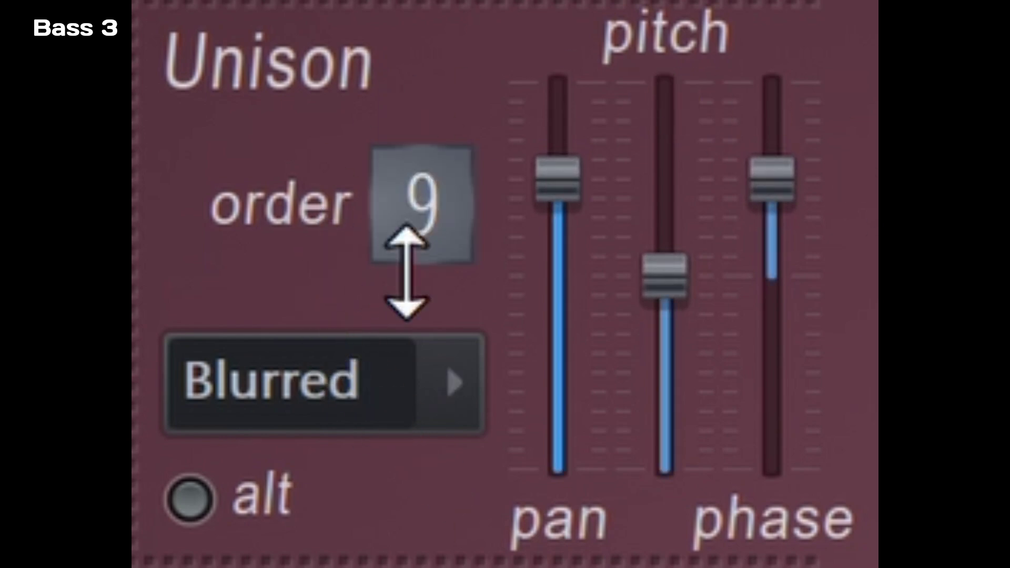
drag(614, 253, 610, 92)
drag(665, 276, 665, 346)
drag(790, 227, 793, 90)
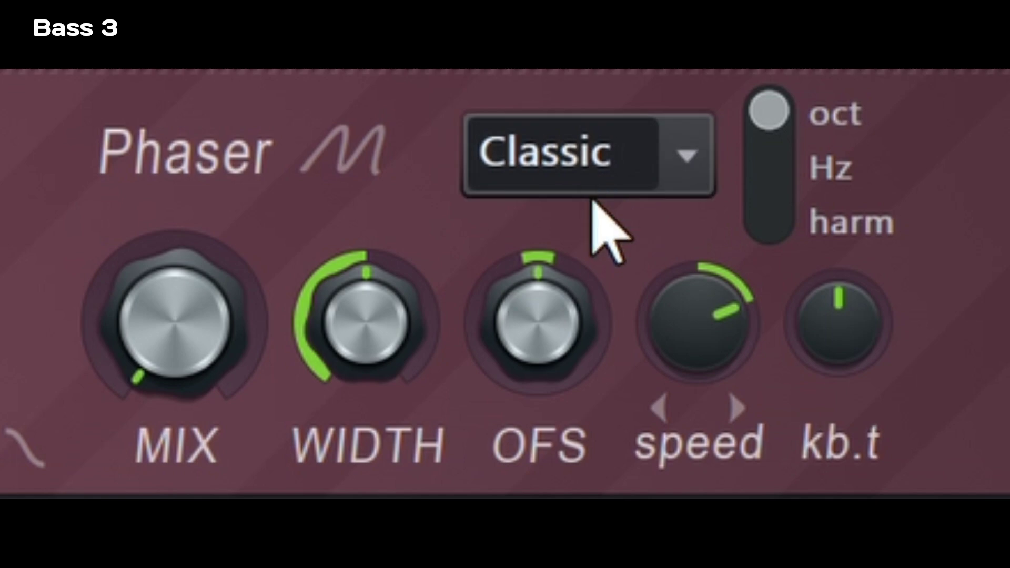
Set the Bass 3 phaser to Eggs with full mix and centred speed, and extend its offset envelope as a curve falling from maximum to minimum.
click(539, 380)
drag(185, 363, 185, 268)
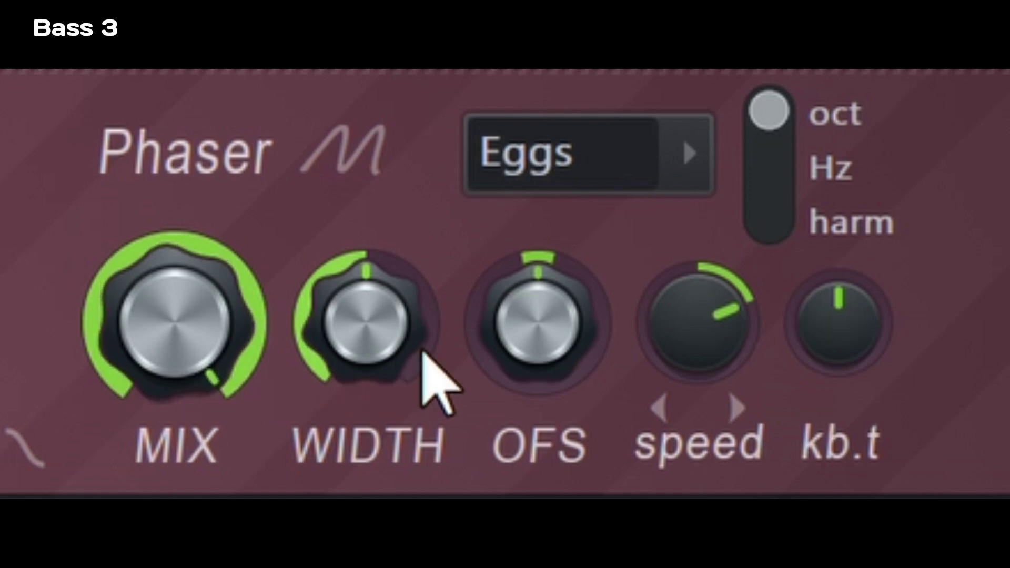
drag(713, 319, 713, 350)
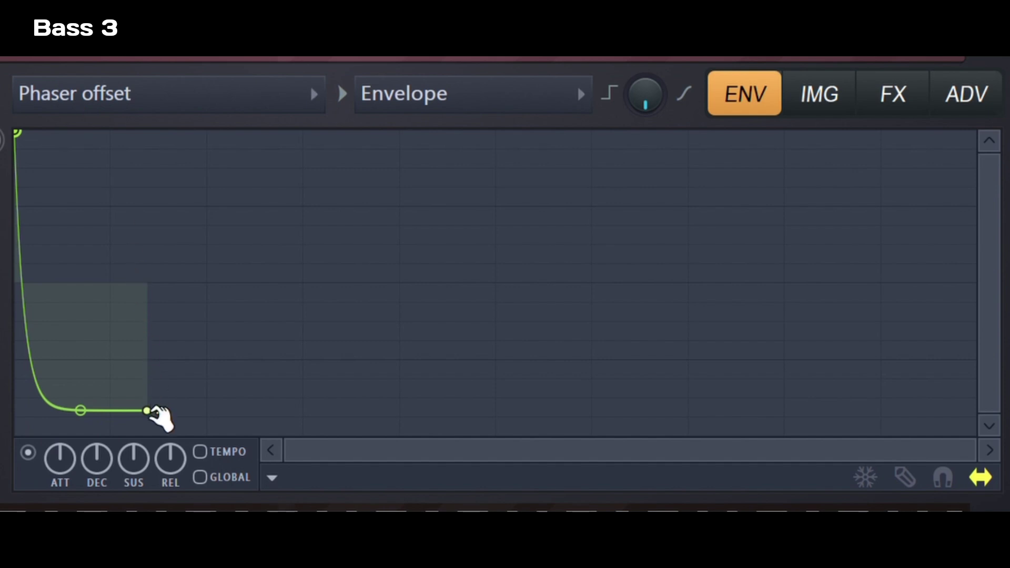
drag(148, 411, 306, 449)
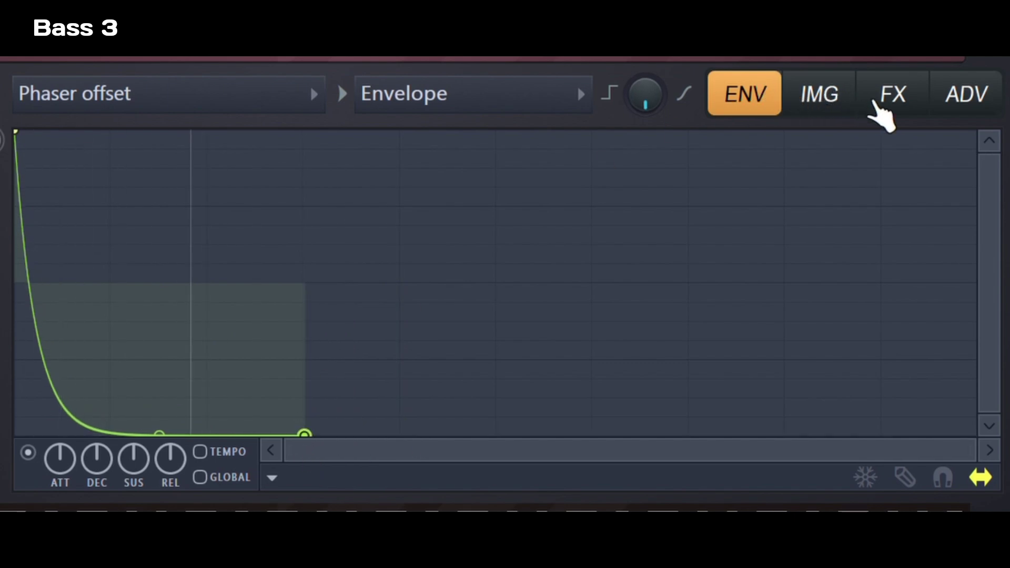
Raise the amount, M and H of the Bass 3 Warming compression to maximum, and the filter and wet levels of its Bitcrush distortion.
click(870, 102)
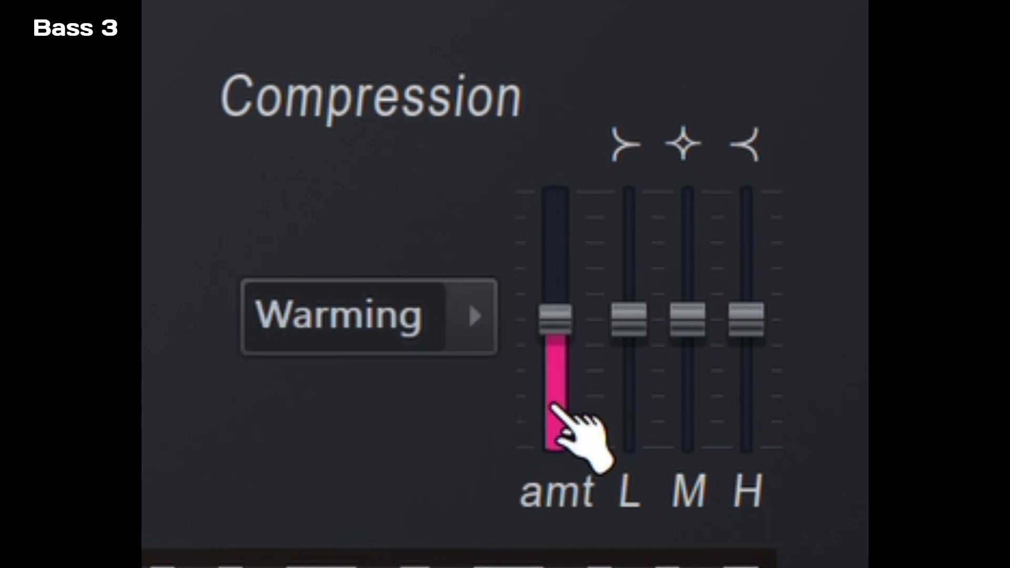
drag(557, 413, 550, 199)
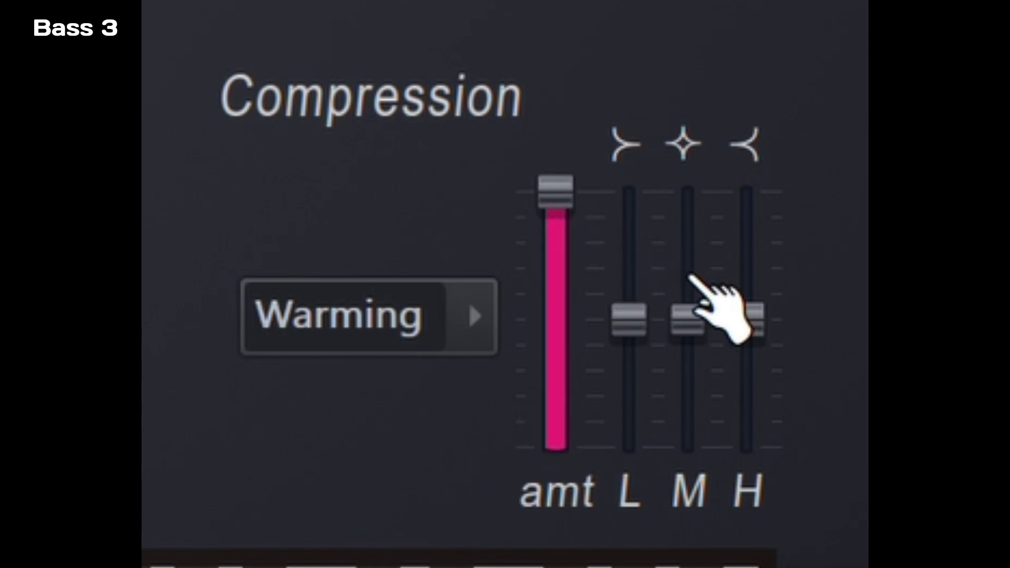
drag(688, 318, 690, 206)
drag(747, 319, 747, 193)
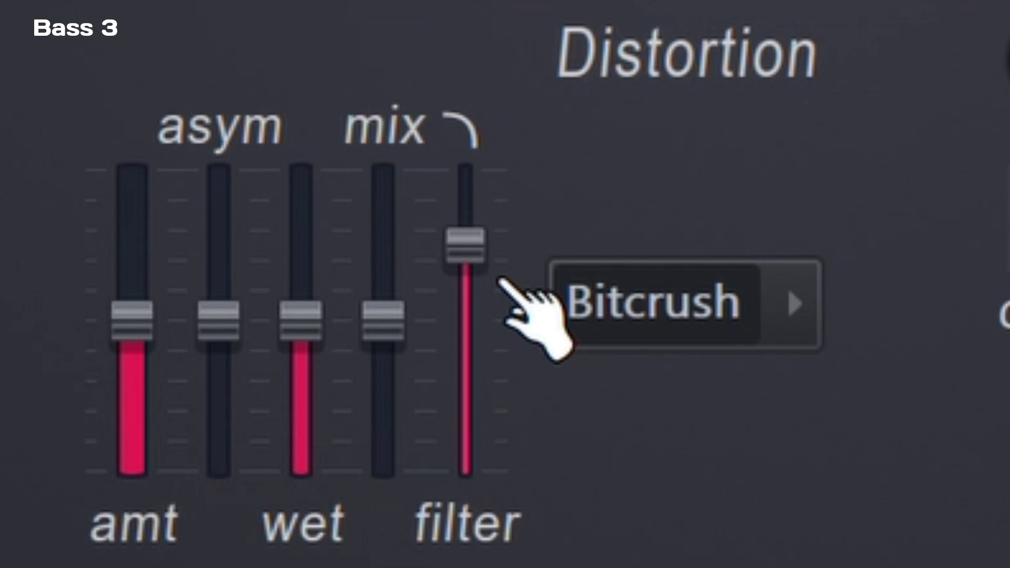
drag(498, 277, 498, 174)
drag(301, 320, 301, 165)
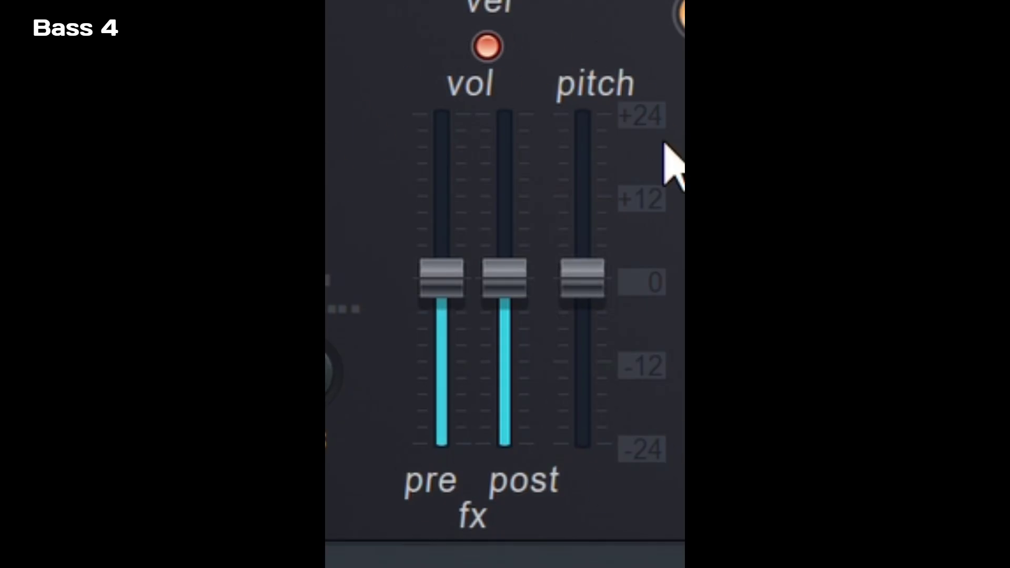
Lower the main pitch of Bass 4 to -24 and raise its unison order, with pan and phase at maximum and unison pitch lowered.
drag(600, 307, 600, 450)
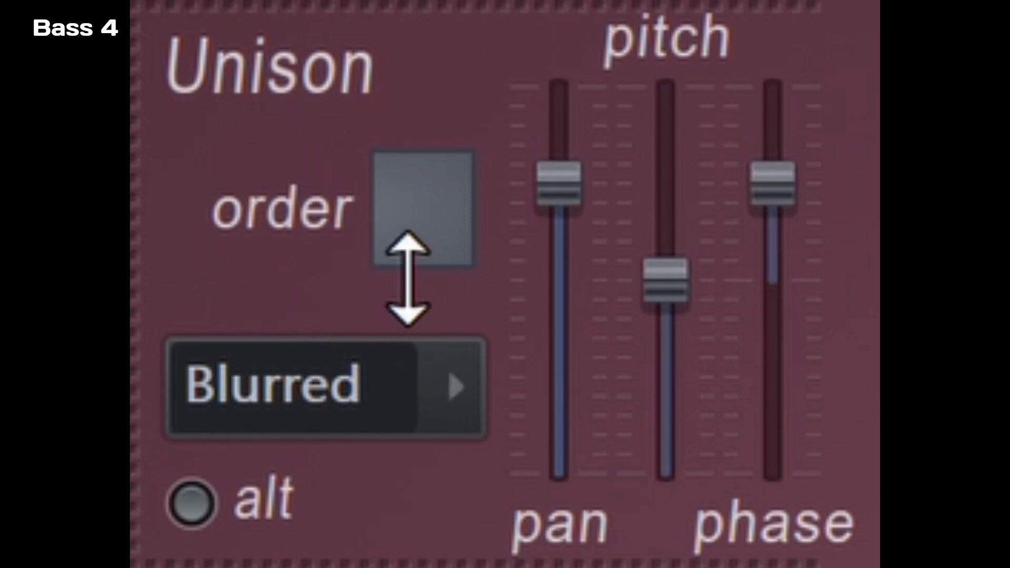
scroll(400, 279, up, 8)
drag(564, 239, 567, 79)
drag(773, 184, 773, 85)
drag(665, 279, 665, 398)
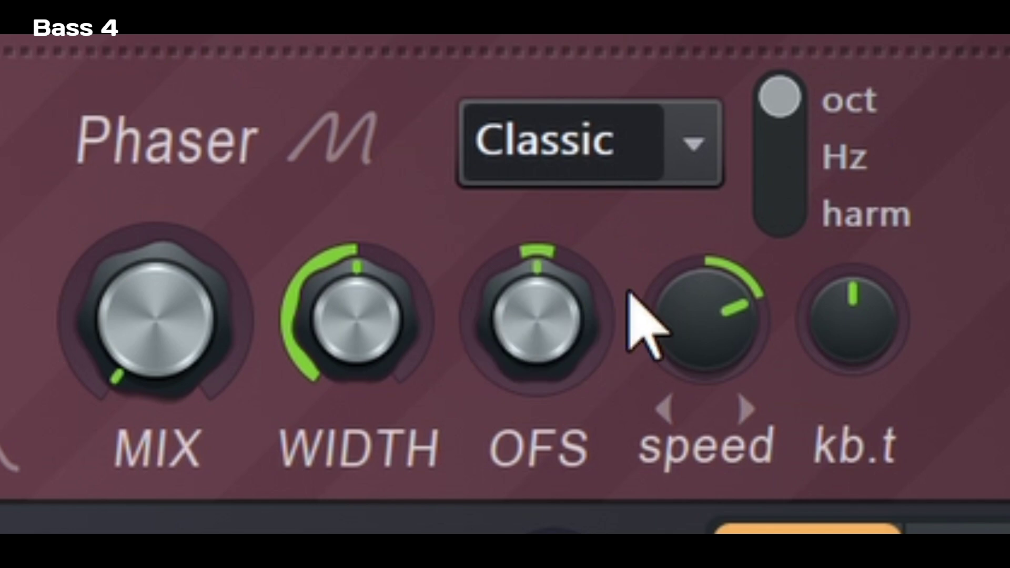
Set the Bass 4 phaser to Triangle with full mix and centred speed, reduce its width, and end its width envelope at the centre line.
click(597, 292)
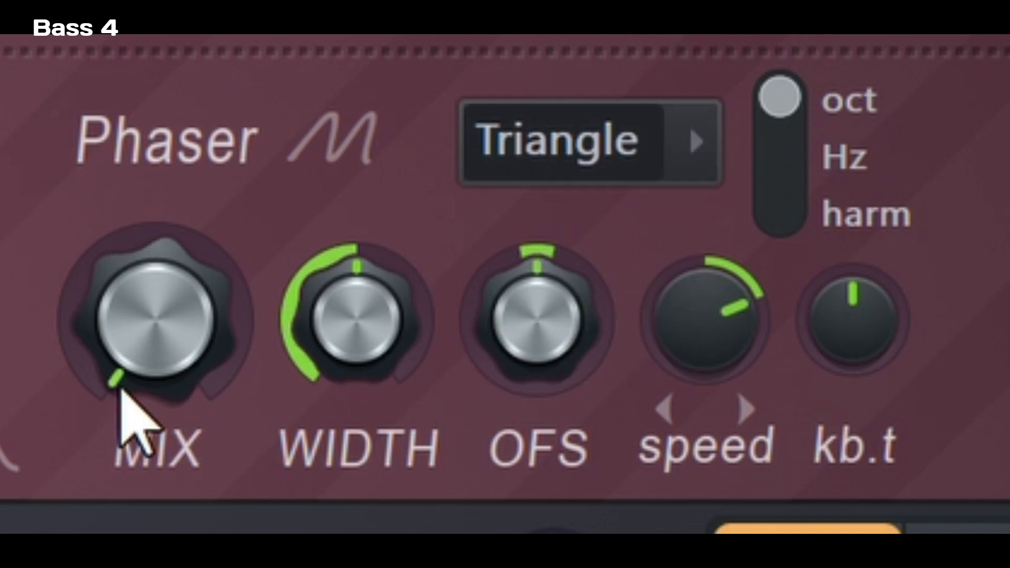
drag(97, 345, 107, 318)
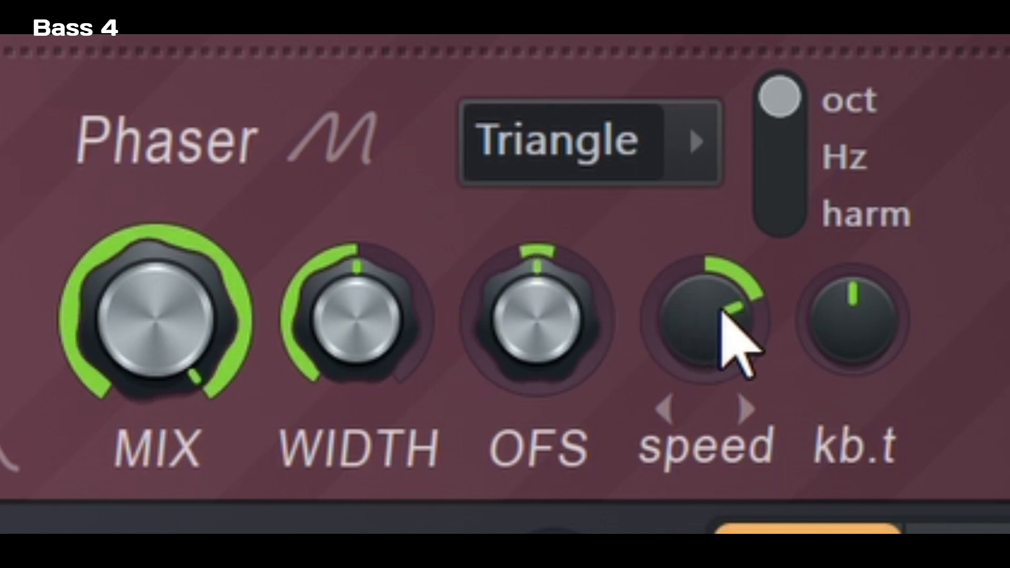
drag(708, 358, 708, 368)
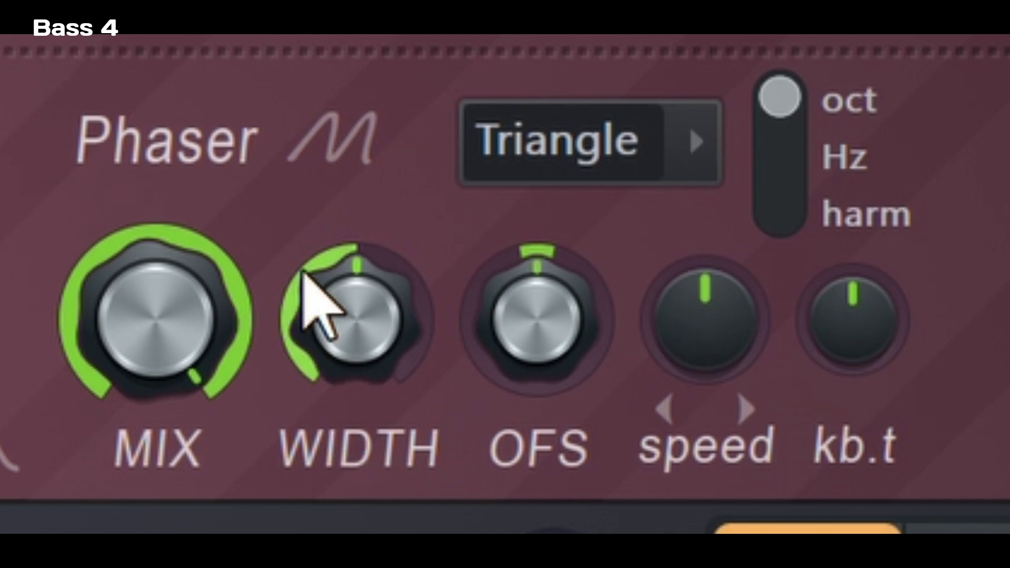
drag(363, 294, 362, 340)
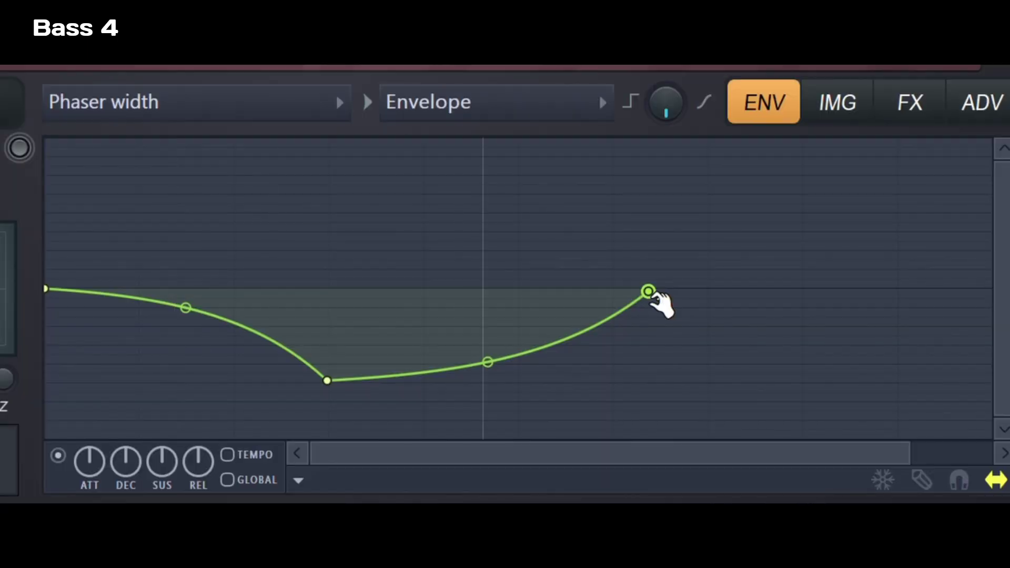
drag(646, 291, 643, 288)
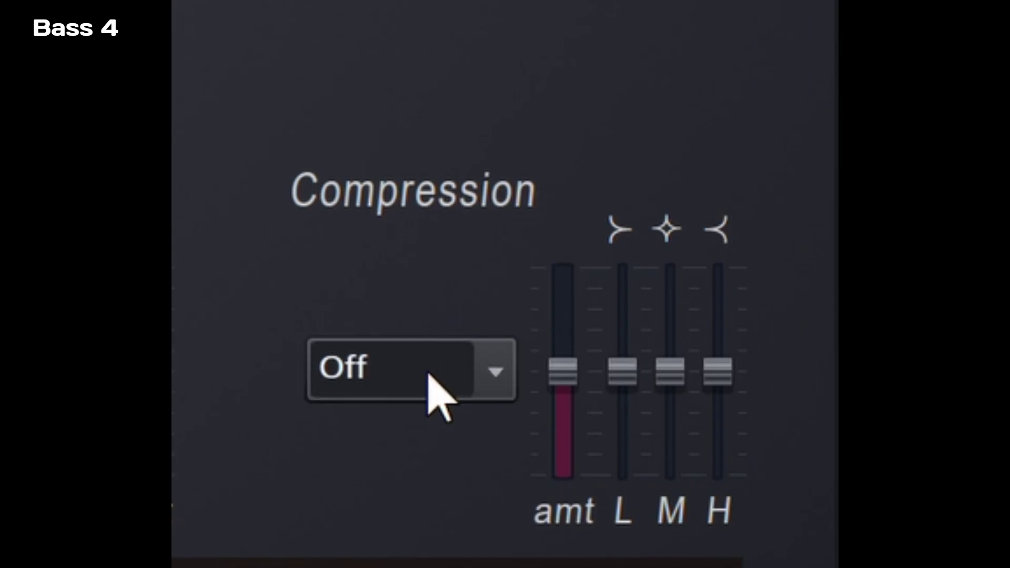
Set the Bass 4 compression to Warming with its amount, M and H at maximum.
click(429, 392)
click(421, 553)
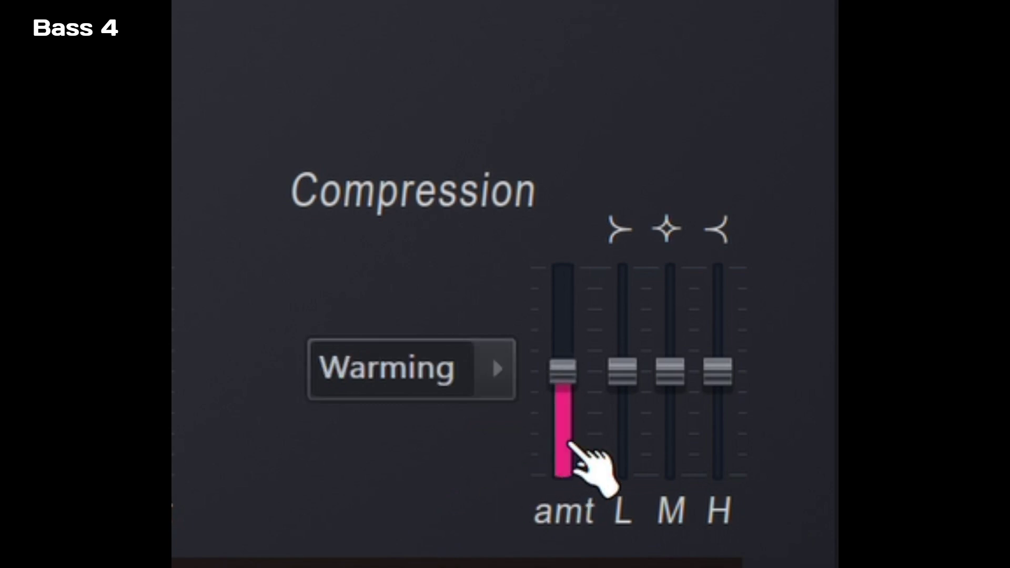
drag(577, 453, 568, 275)
drag(683, 344, 681, 274)
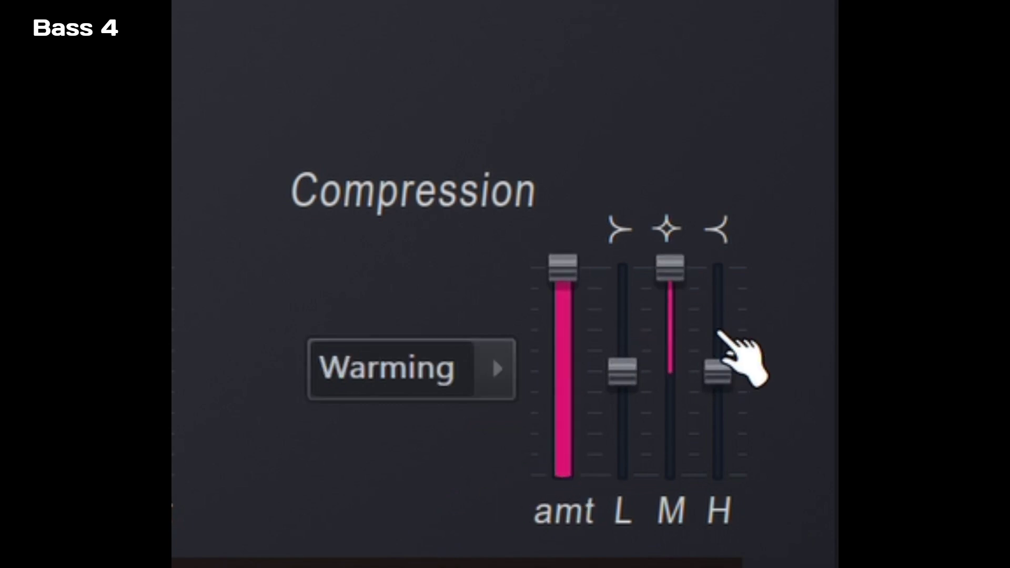
drag(720, 368, 720, 275)
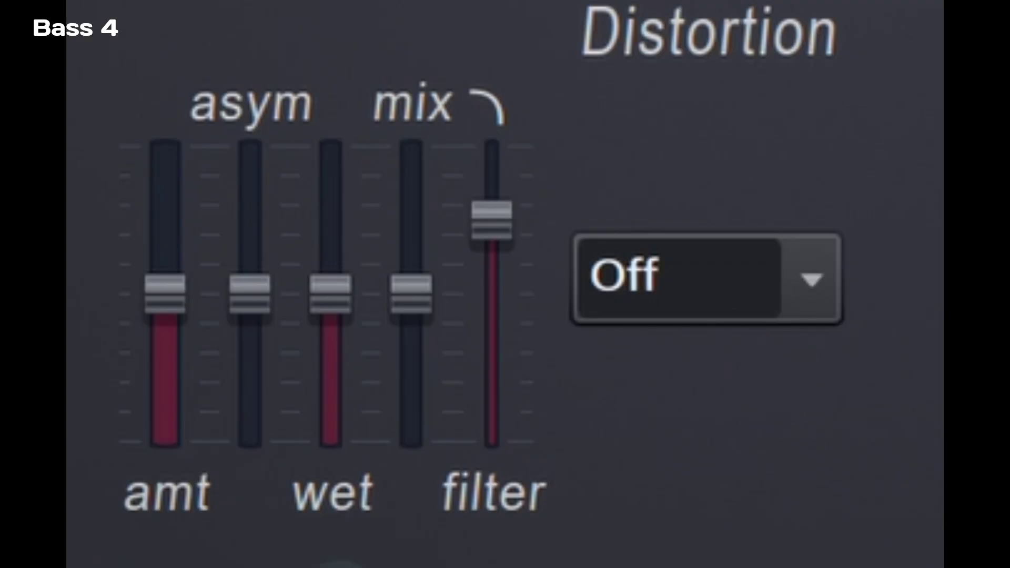
Set the Bass 4 distortion to Bitcrush with wet and filter at maximum and a reduced amount.
click(707, 279)
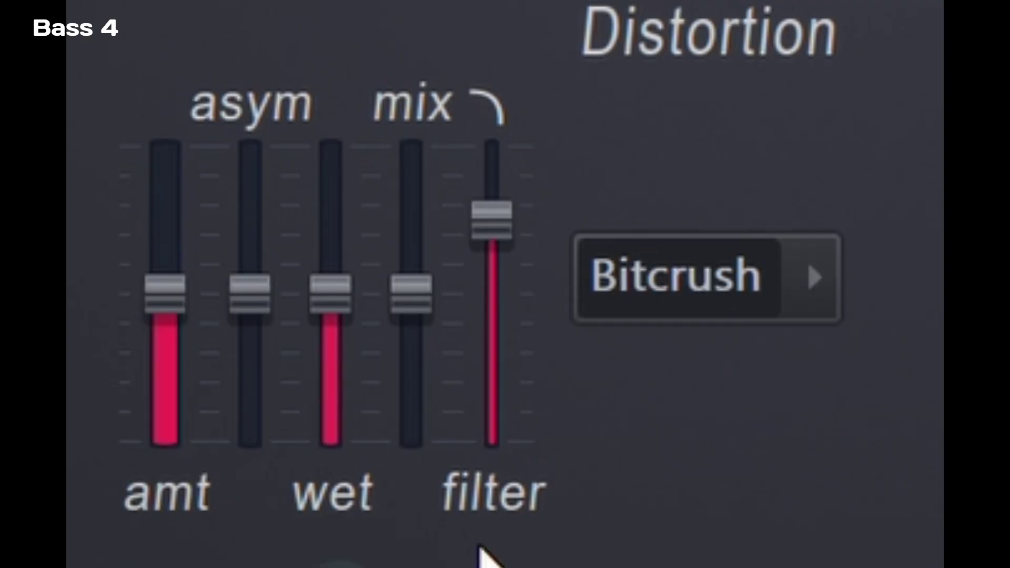
drag(349, 355, 361, 154)
drag(497, 214, 496, 153)
drag(158, 389, 158, 482)
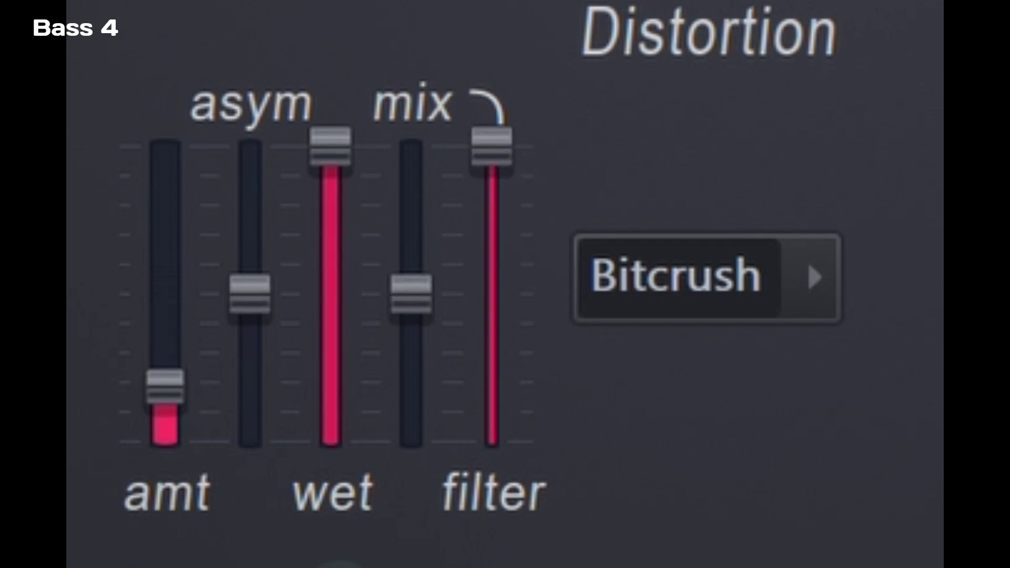
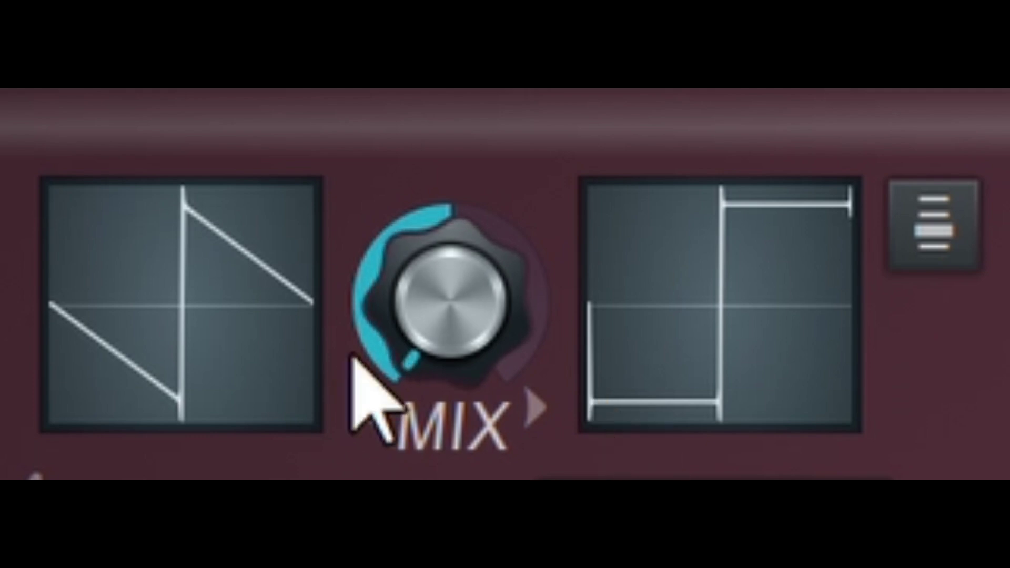
Raise the oscillator mix from the sawtooth-shaped waveform towards the square one.
drag(402, 322, 402, 174)
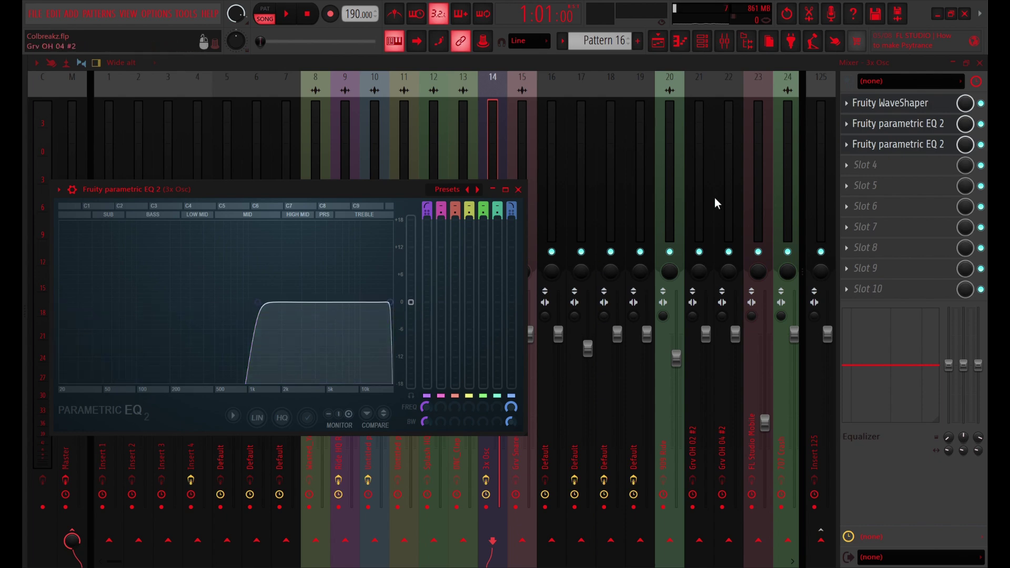
Play the song and examine how the two Fruity Parametric EQ 2 filters on the 3x Osc mixer track move.
click(890, 146)
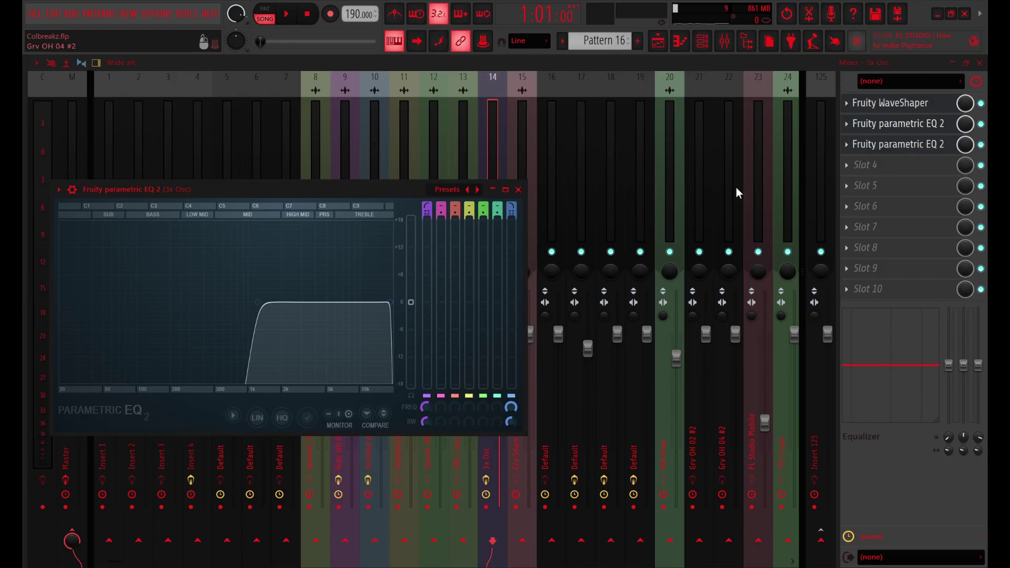
key(space)
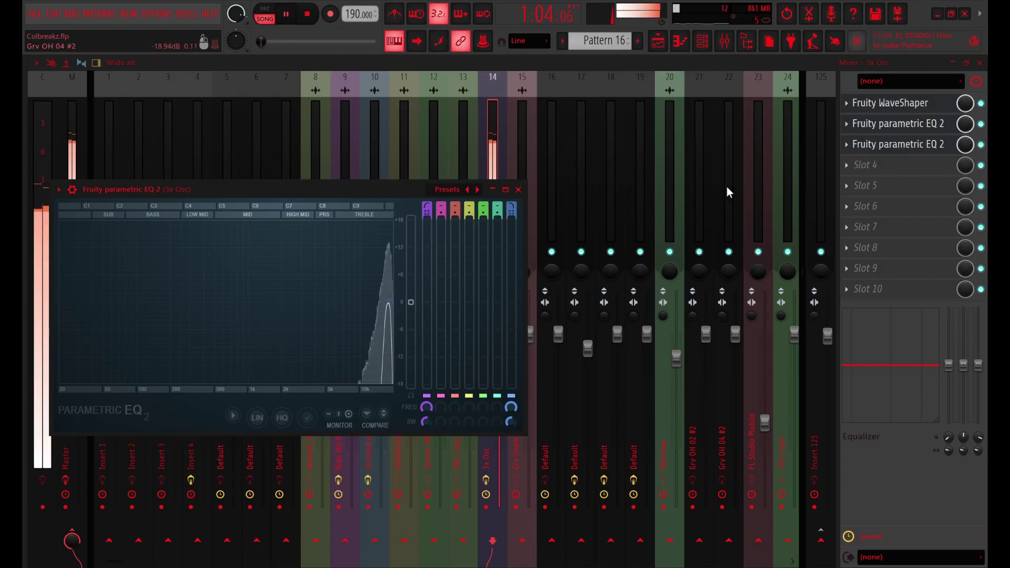
click(895, 151)
click(895, 151)
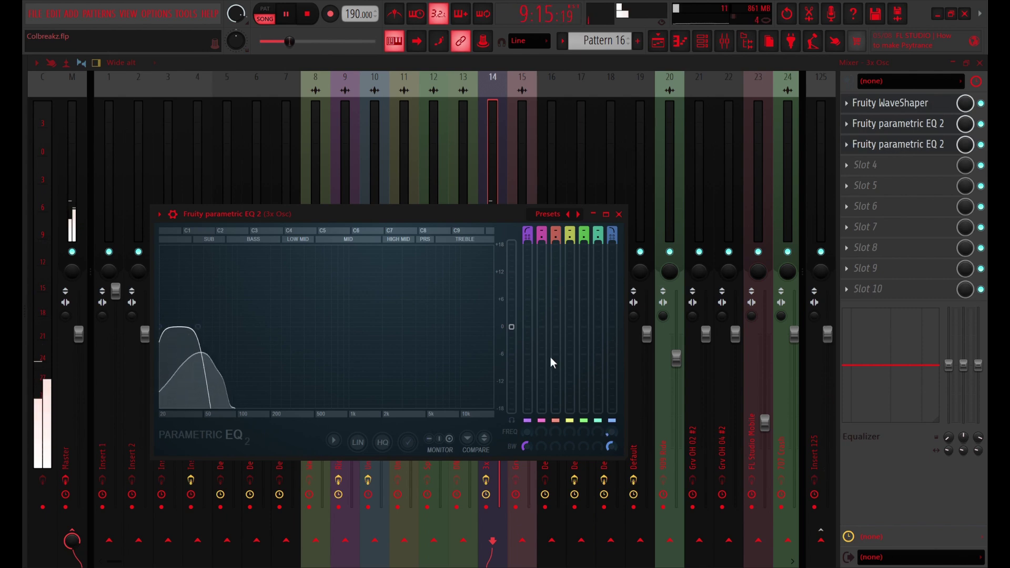
click(893, 126)
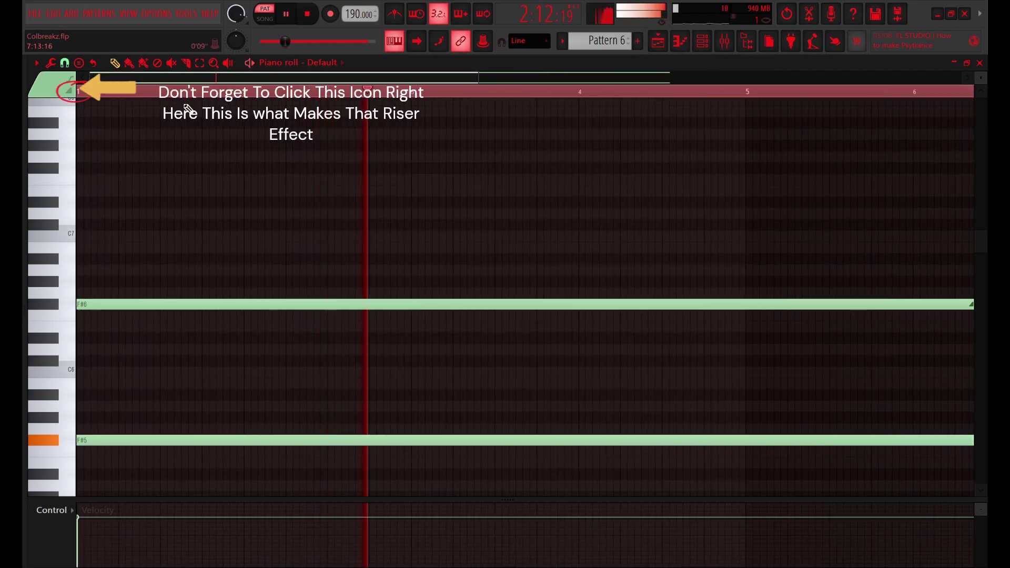
Examine the riser's long F#5 and F#6 notes in Pattern 6 through to their end during playback, and stop it.
drag(475, 78, 672, 100)
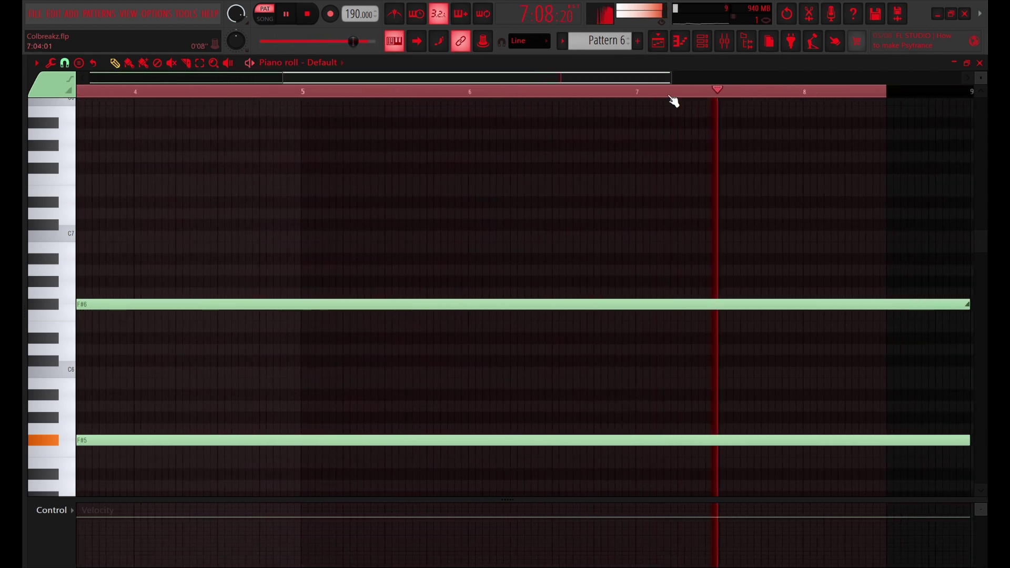
key(space)
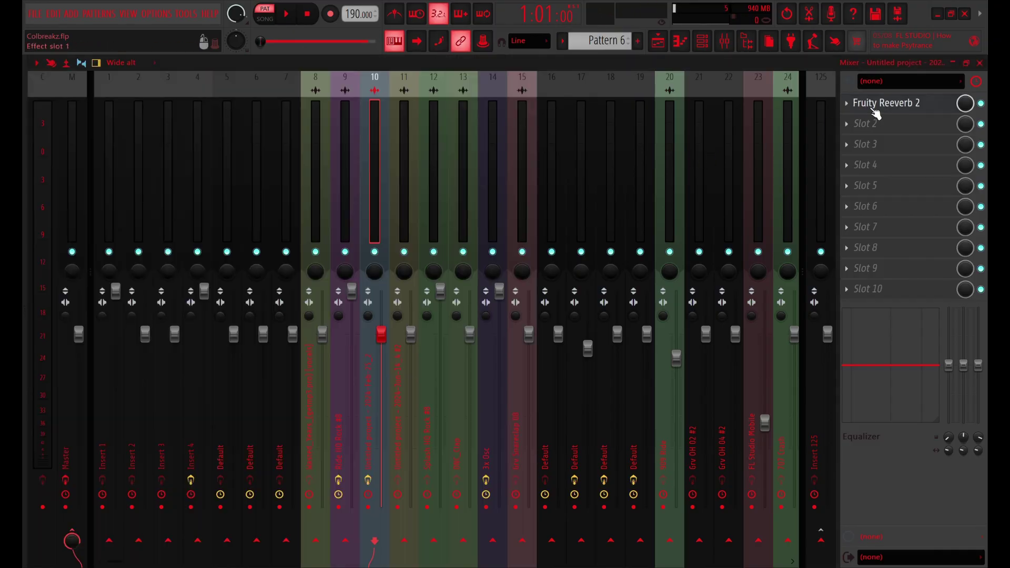
Open Fruity Reeverb 2 on mixer track 10 and examine its wet level.
click(874, 105)
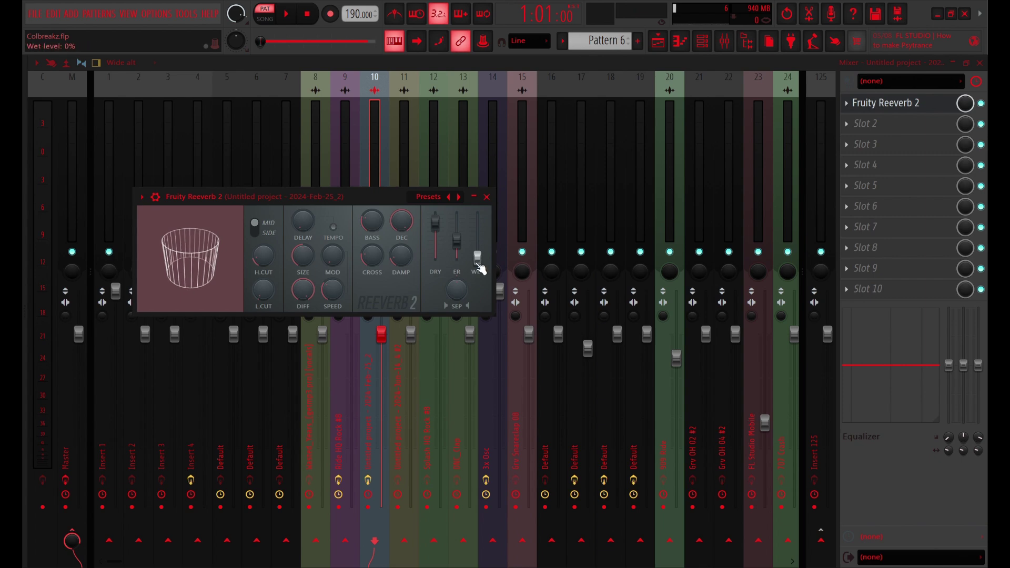
mouse_move(478, 258)
mouse_down()
mouse_move(478, 216)
mouse_move(478, 258)
mouse_up()
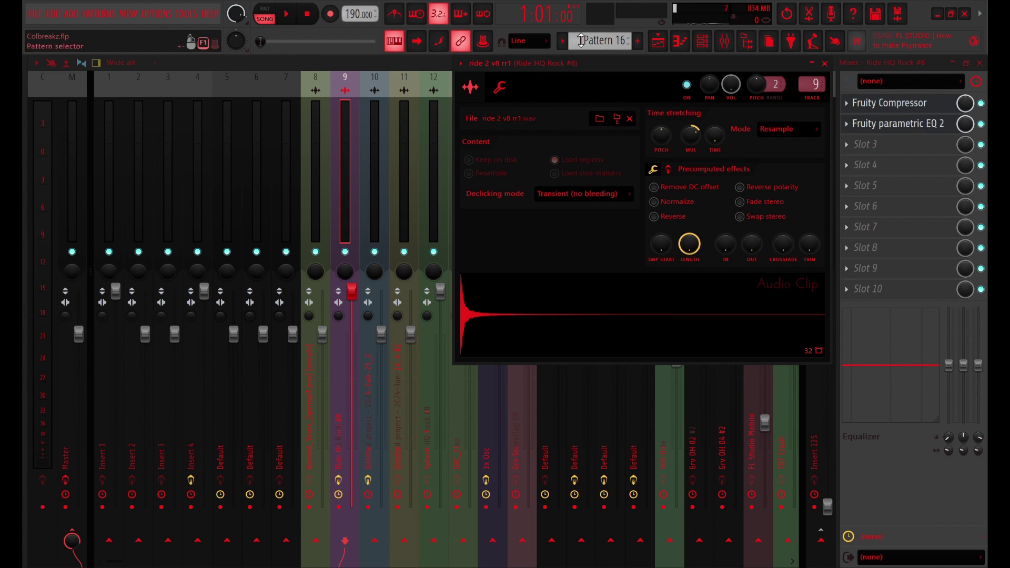
Audition the Ride HQ Rock #8 sample, view its Fruity Compressor settings, and compare the sound with the compressor bypassed and enabled.
key(q)
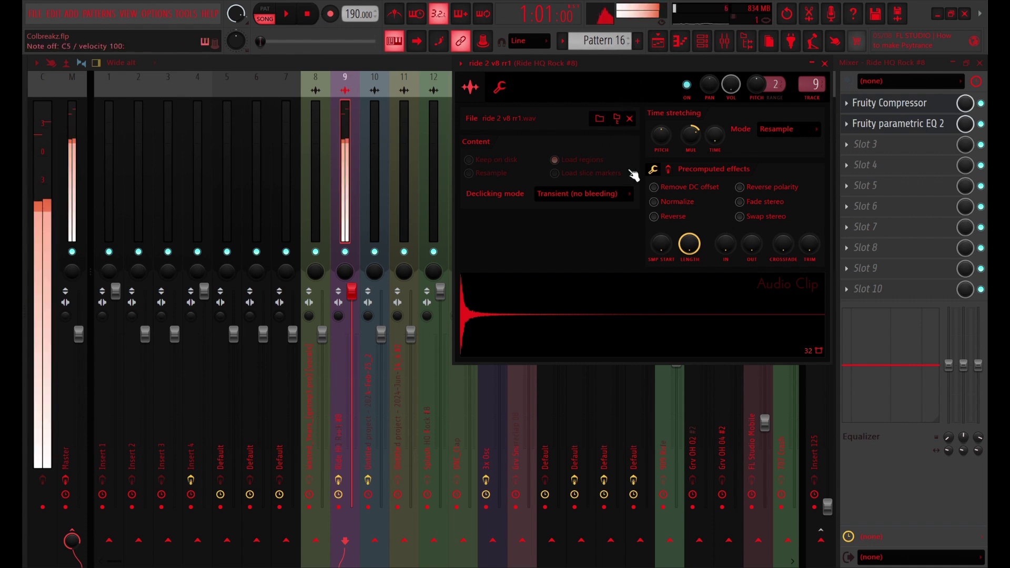
click(882, 102)
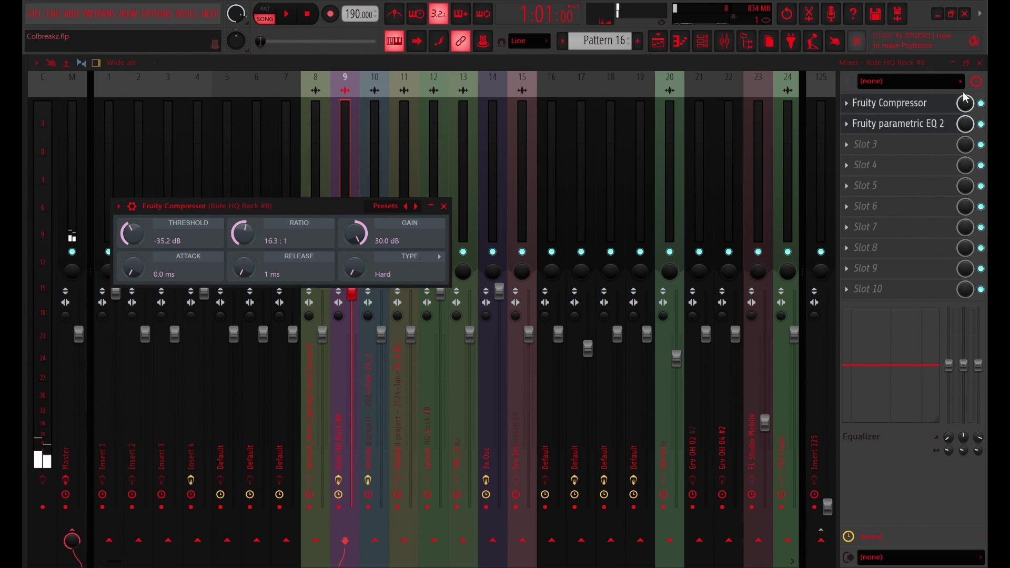
click(981, 104)
key(z)
key(z)
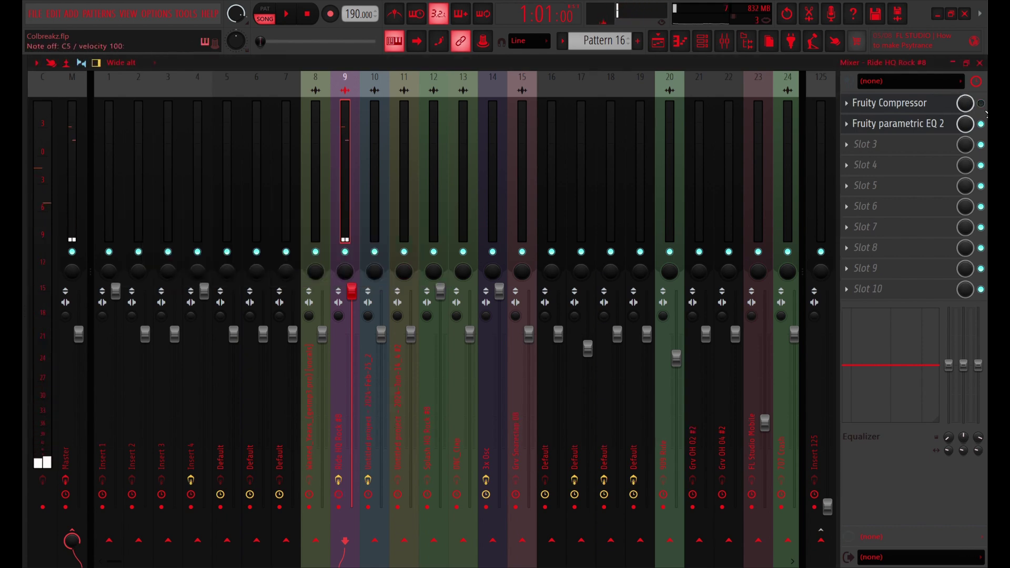
click(982, 103)
key(z)
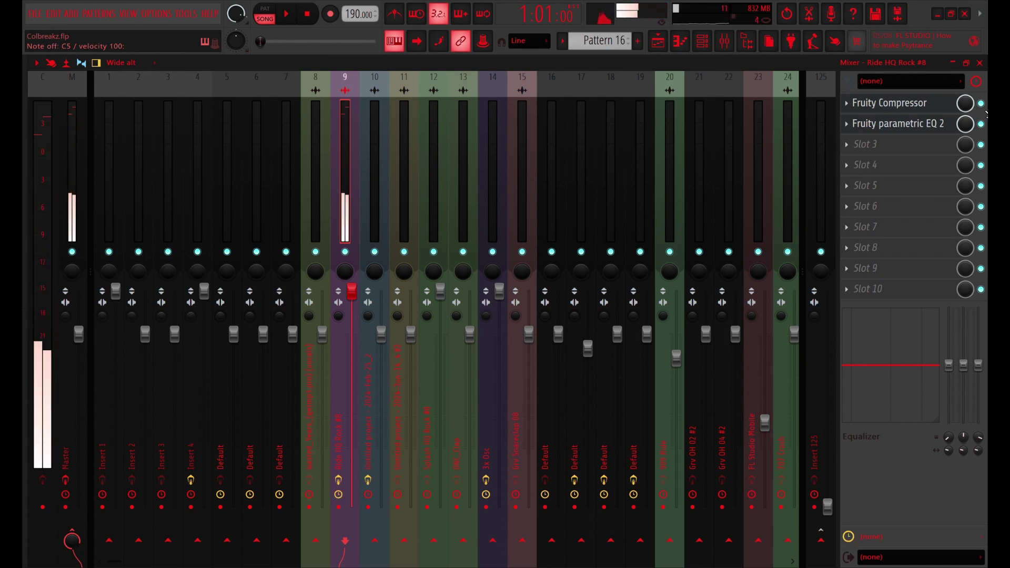
key(z)
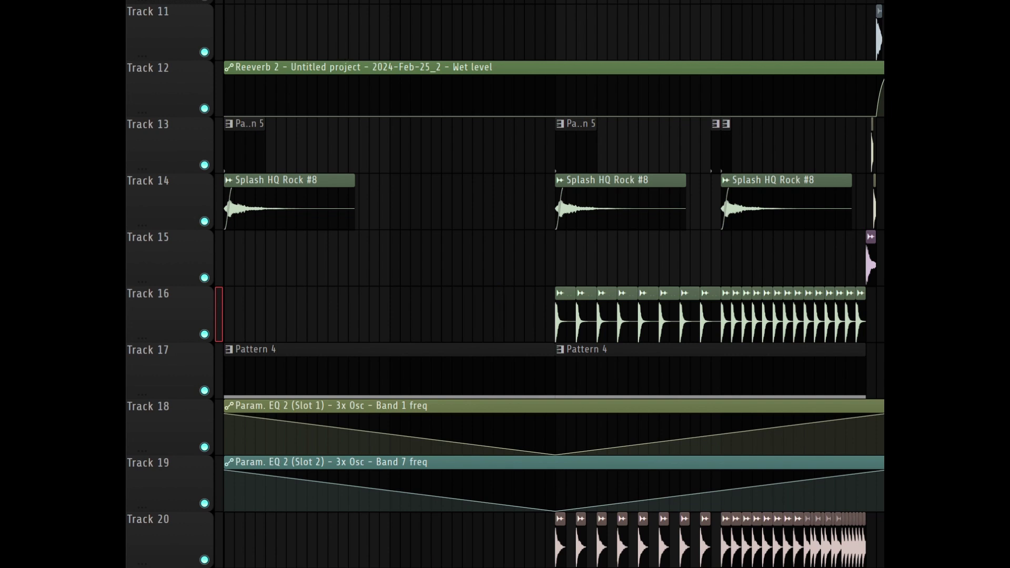
Play the full playlist arrangement to review the finished track.
key(space)
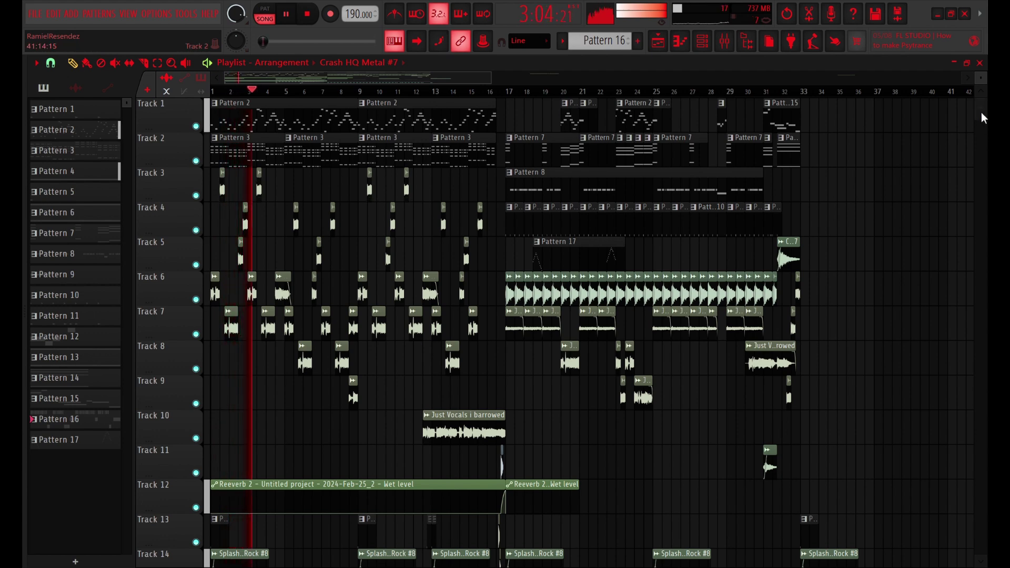
mouse_move(981, 112)
mouse_down()
mouse_move(980, 123)
mouse_move(983, 105)
mouse_up()
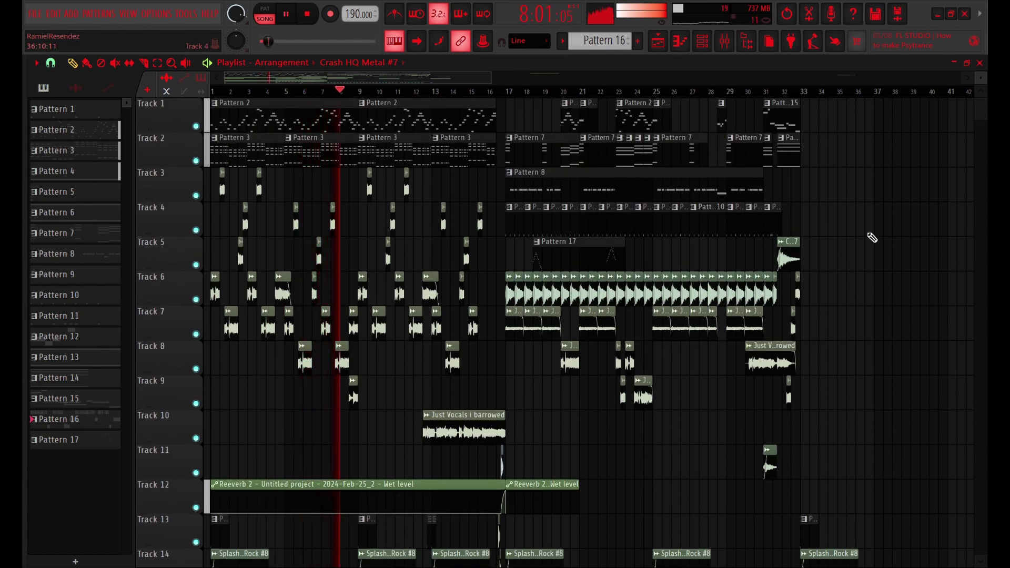